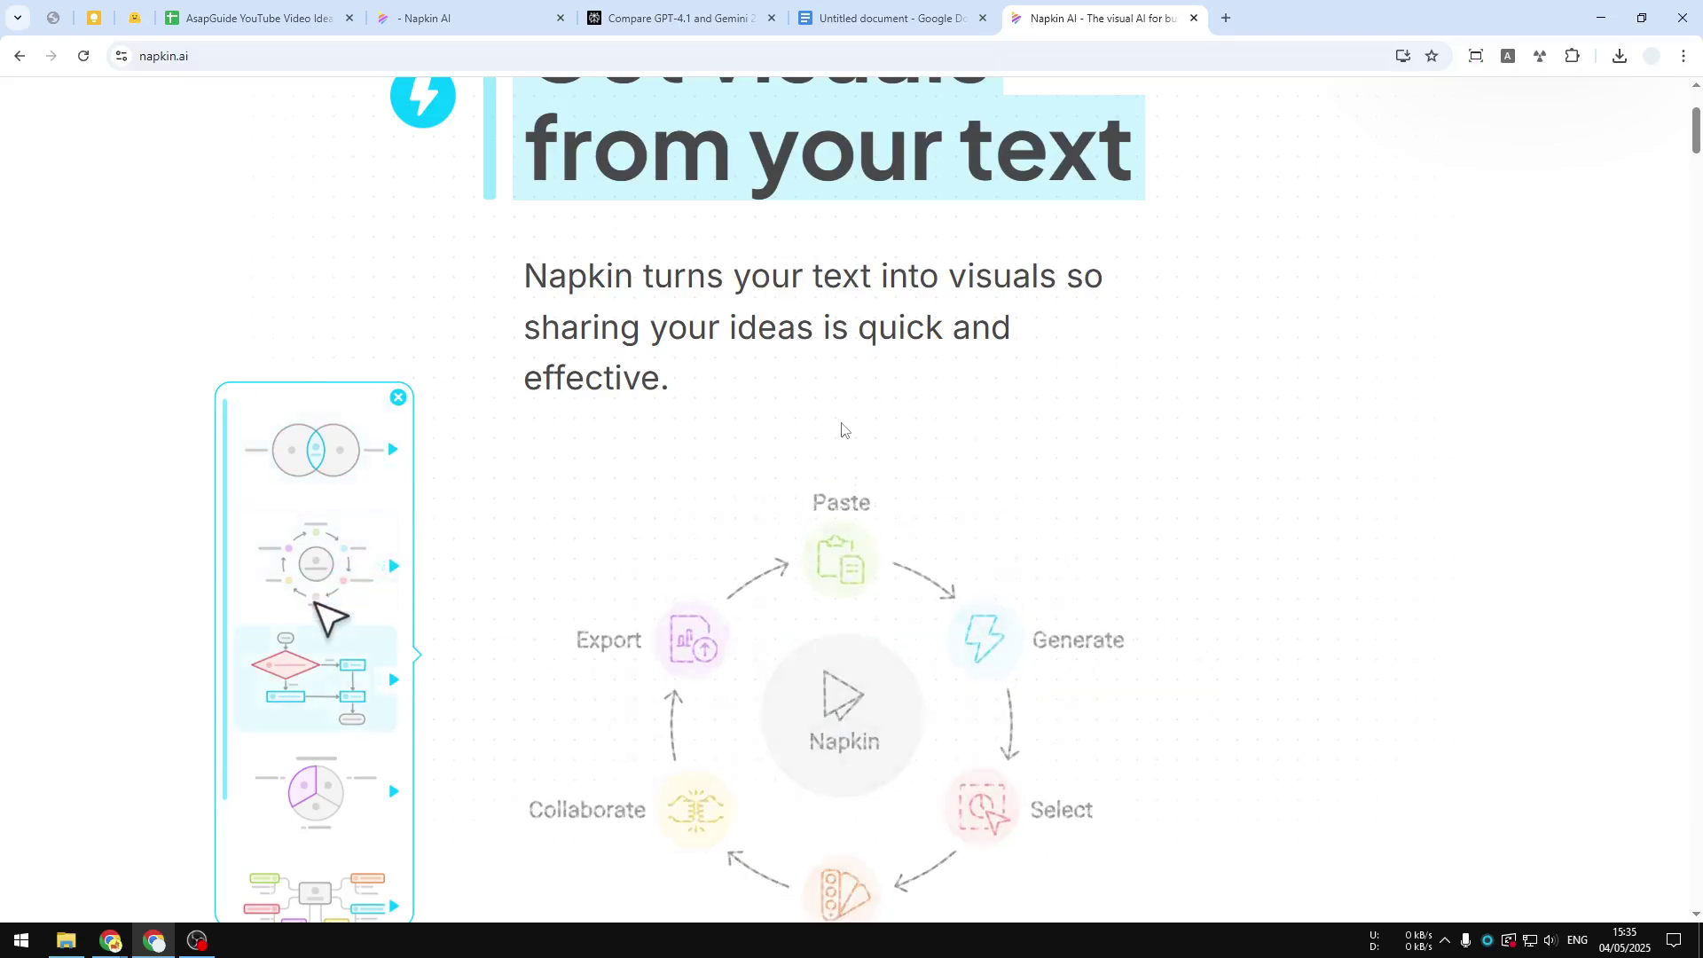
Scroll the Napkin AI landing page down and back up before starting a new Untitled napkin.
scroll(834, 436, "down", 2)
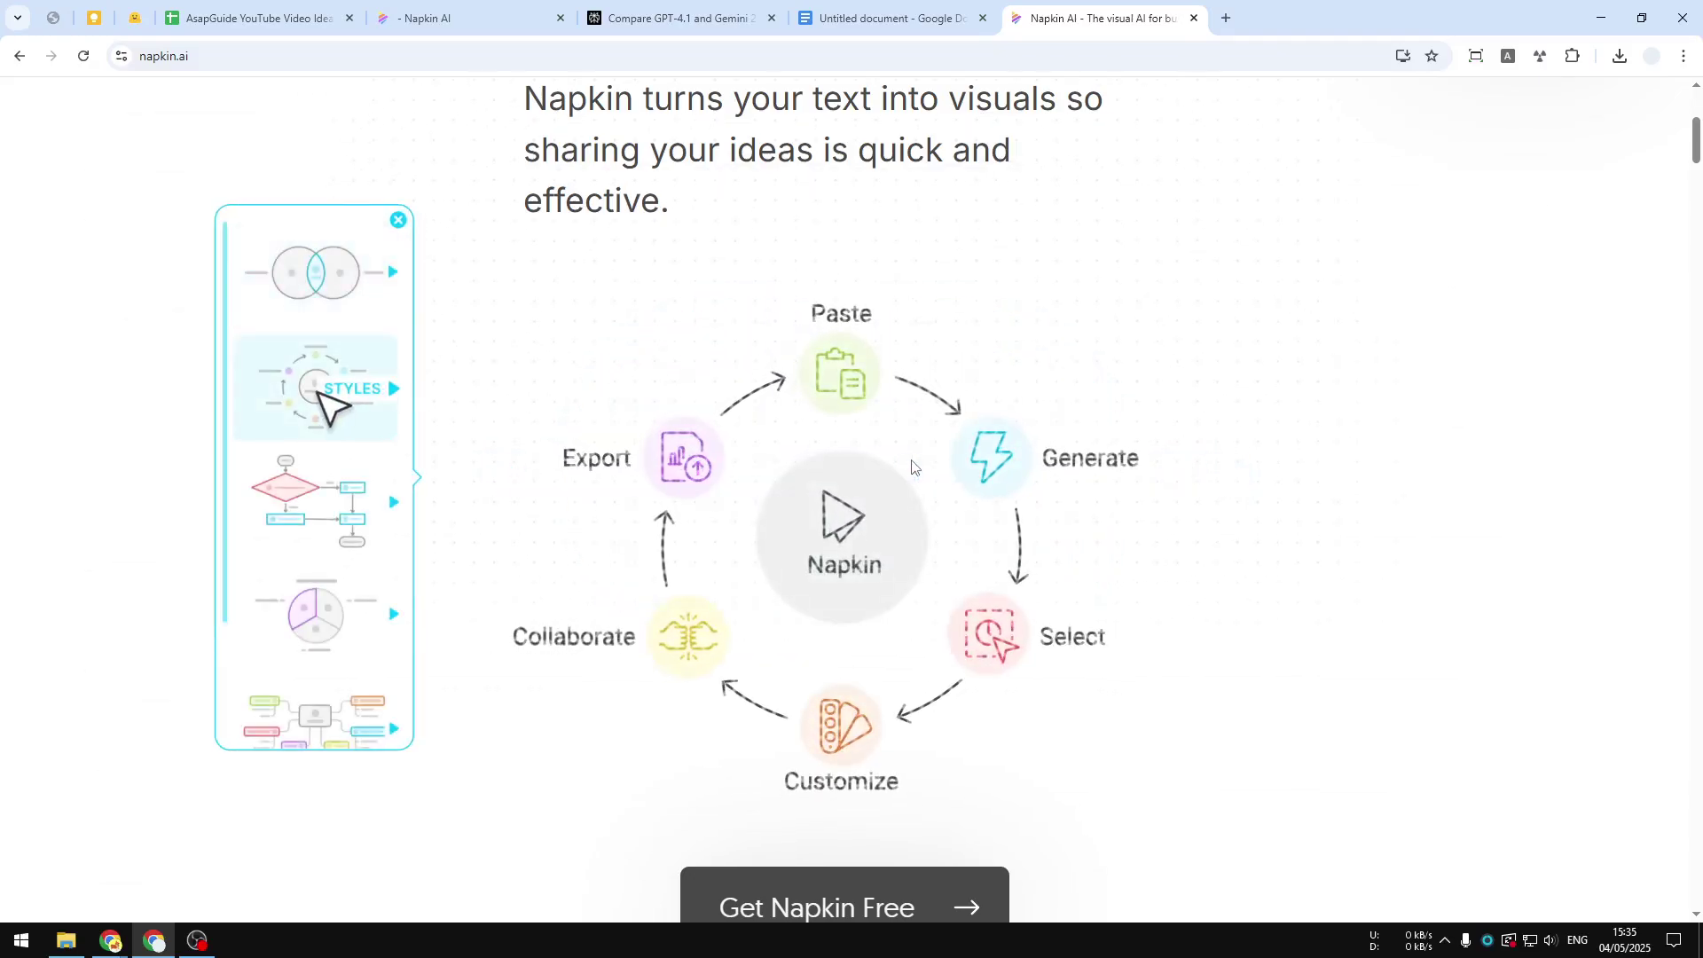
scroll(858, 400, "up", 2)
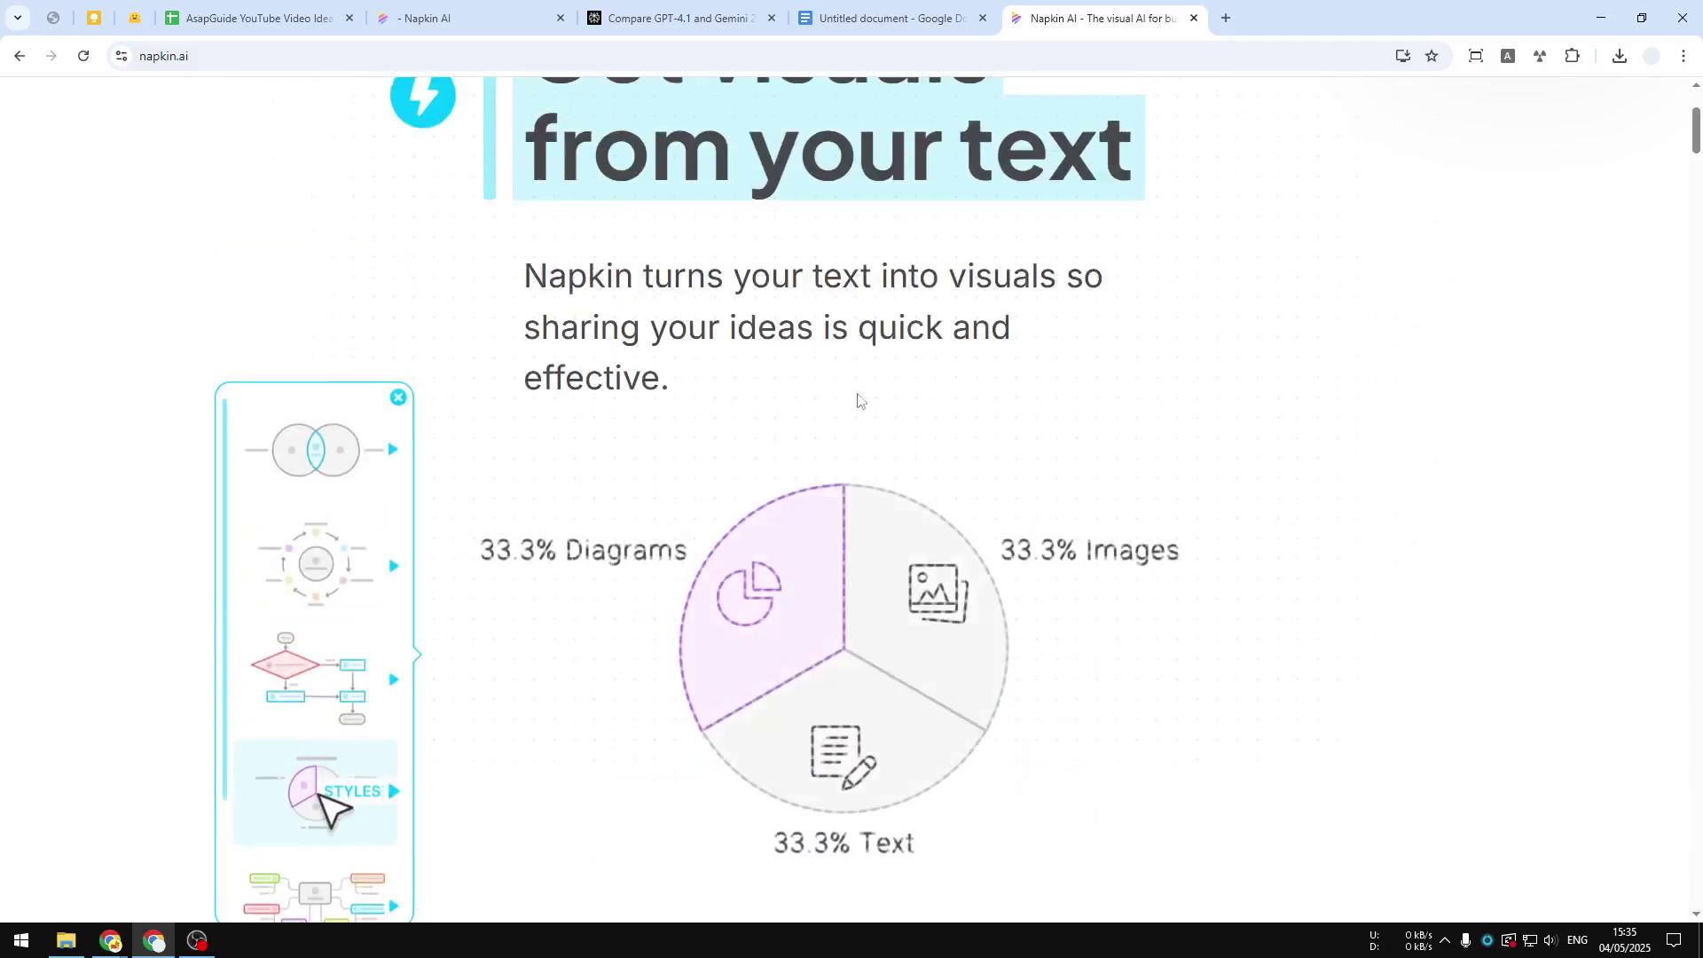
scroll(857, 401, "up", 3)
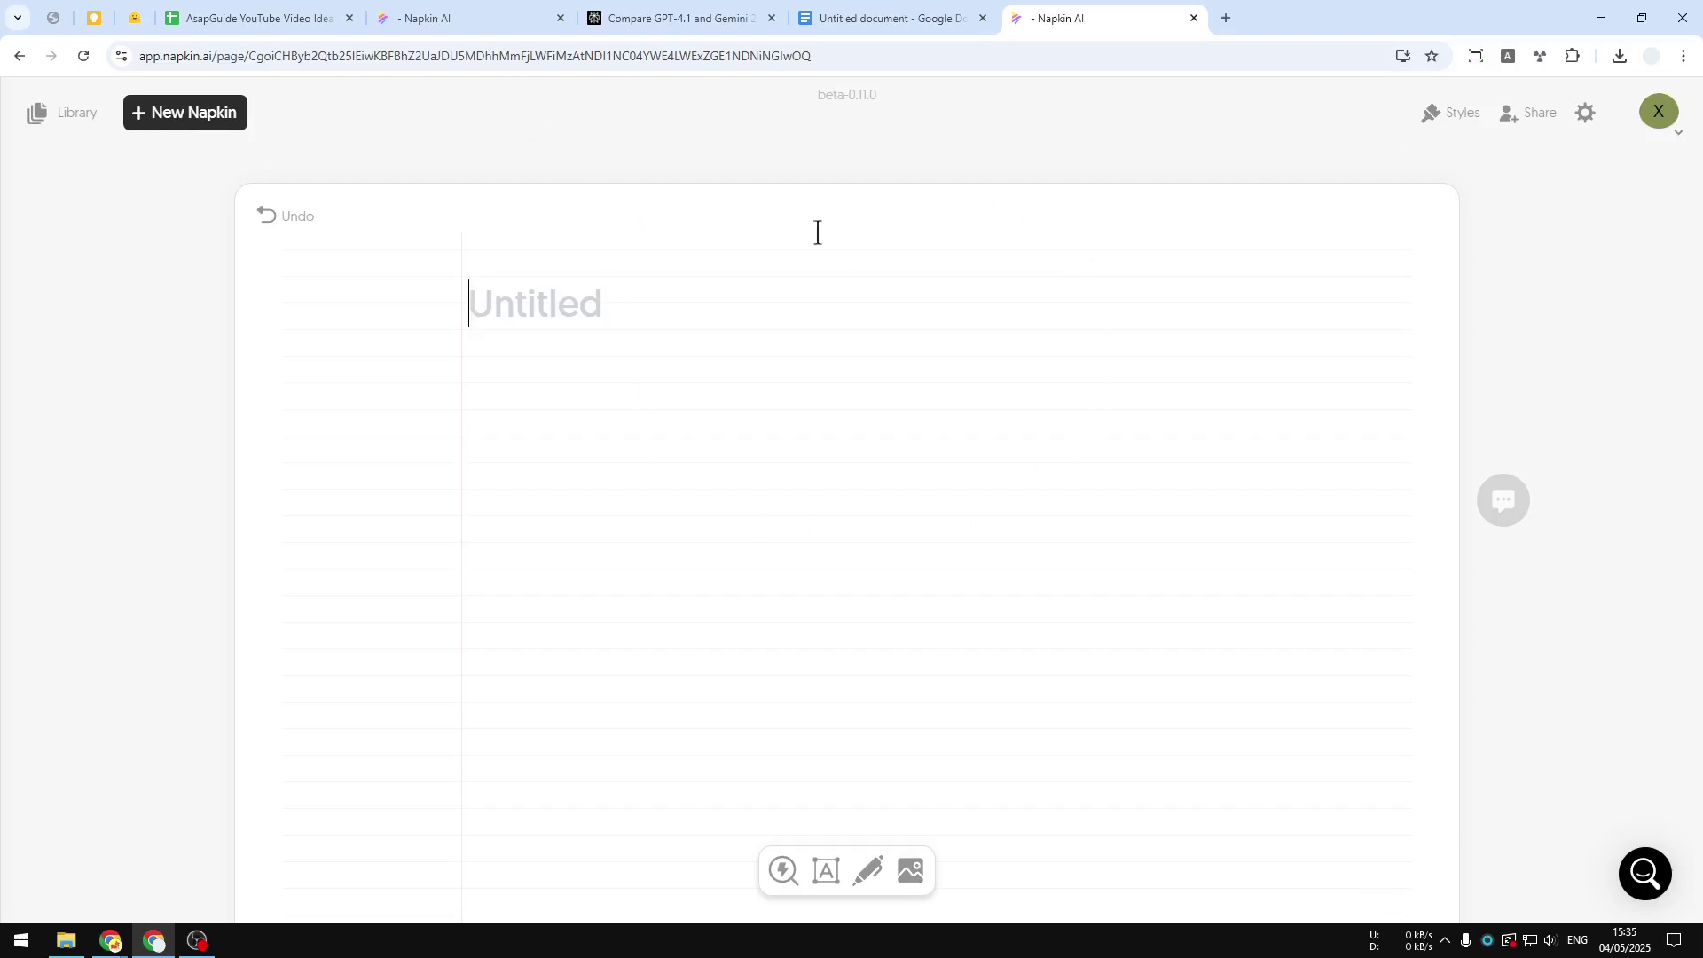
Copy Perplexity's GPT-4.1 vs Gemini 2.5 Pro paragraph as clean text and paste it into the napkin.
left_click(659, 13)
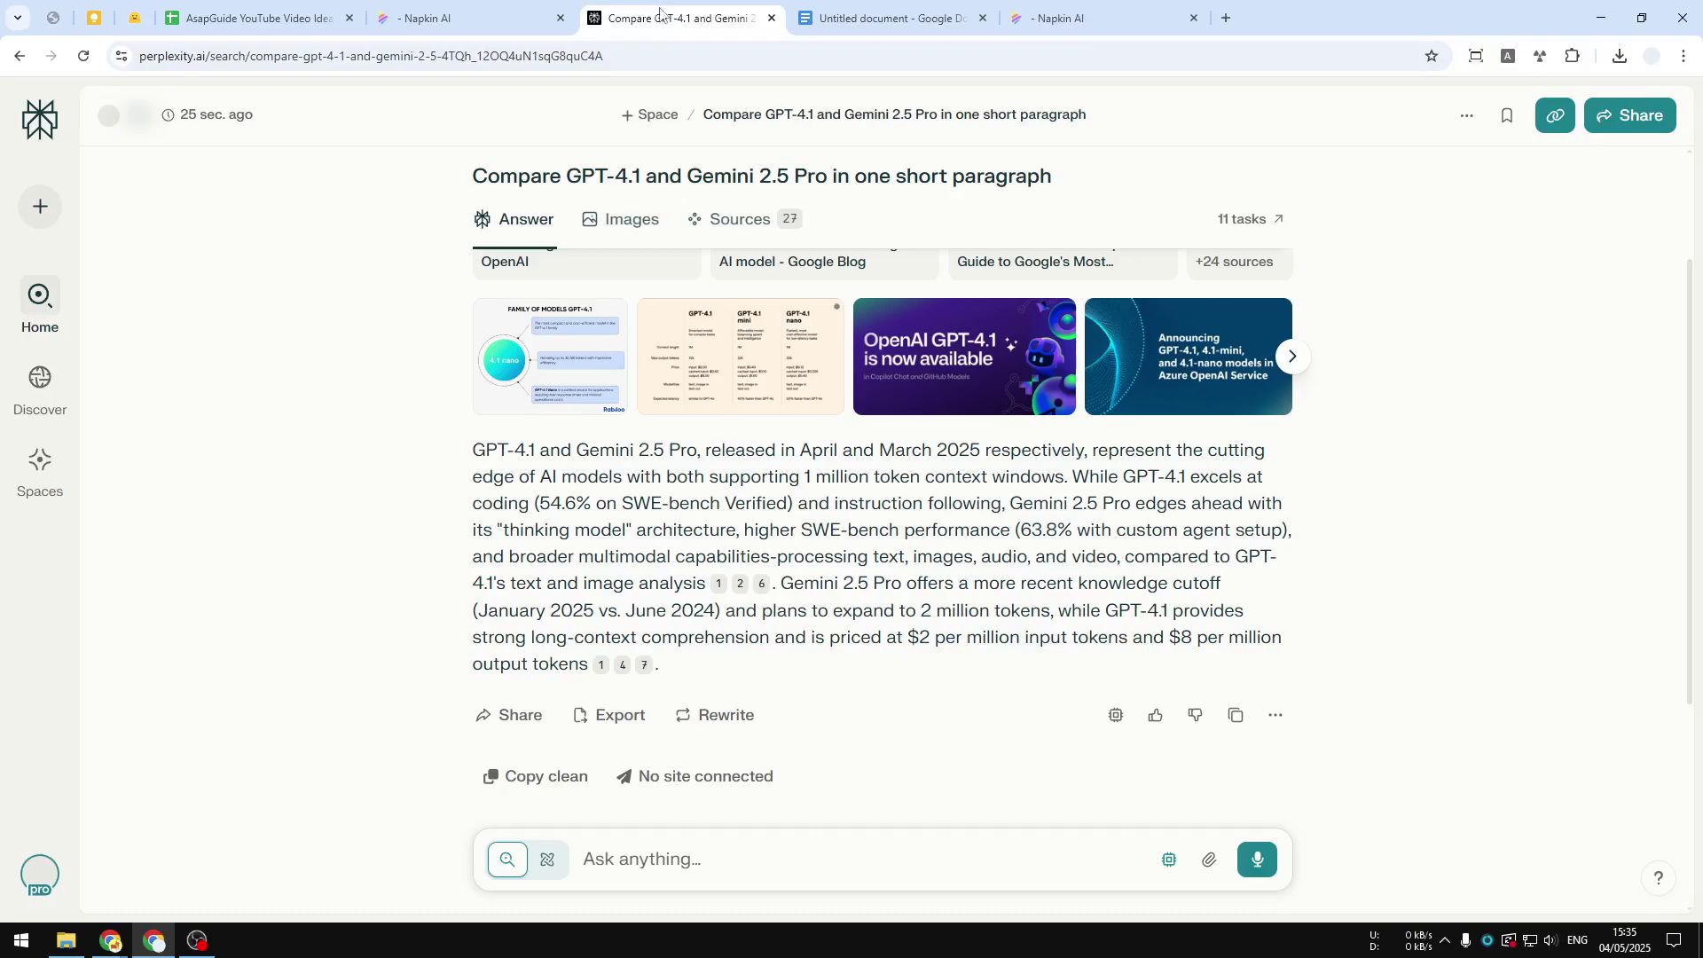
left_click(546, 775)
key("ctrl+Tab")
key("ctrl+Tab")
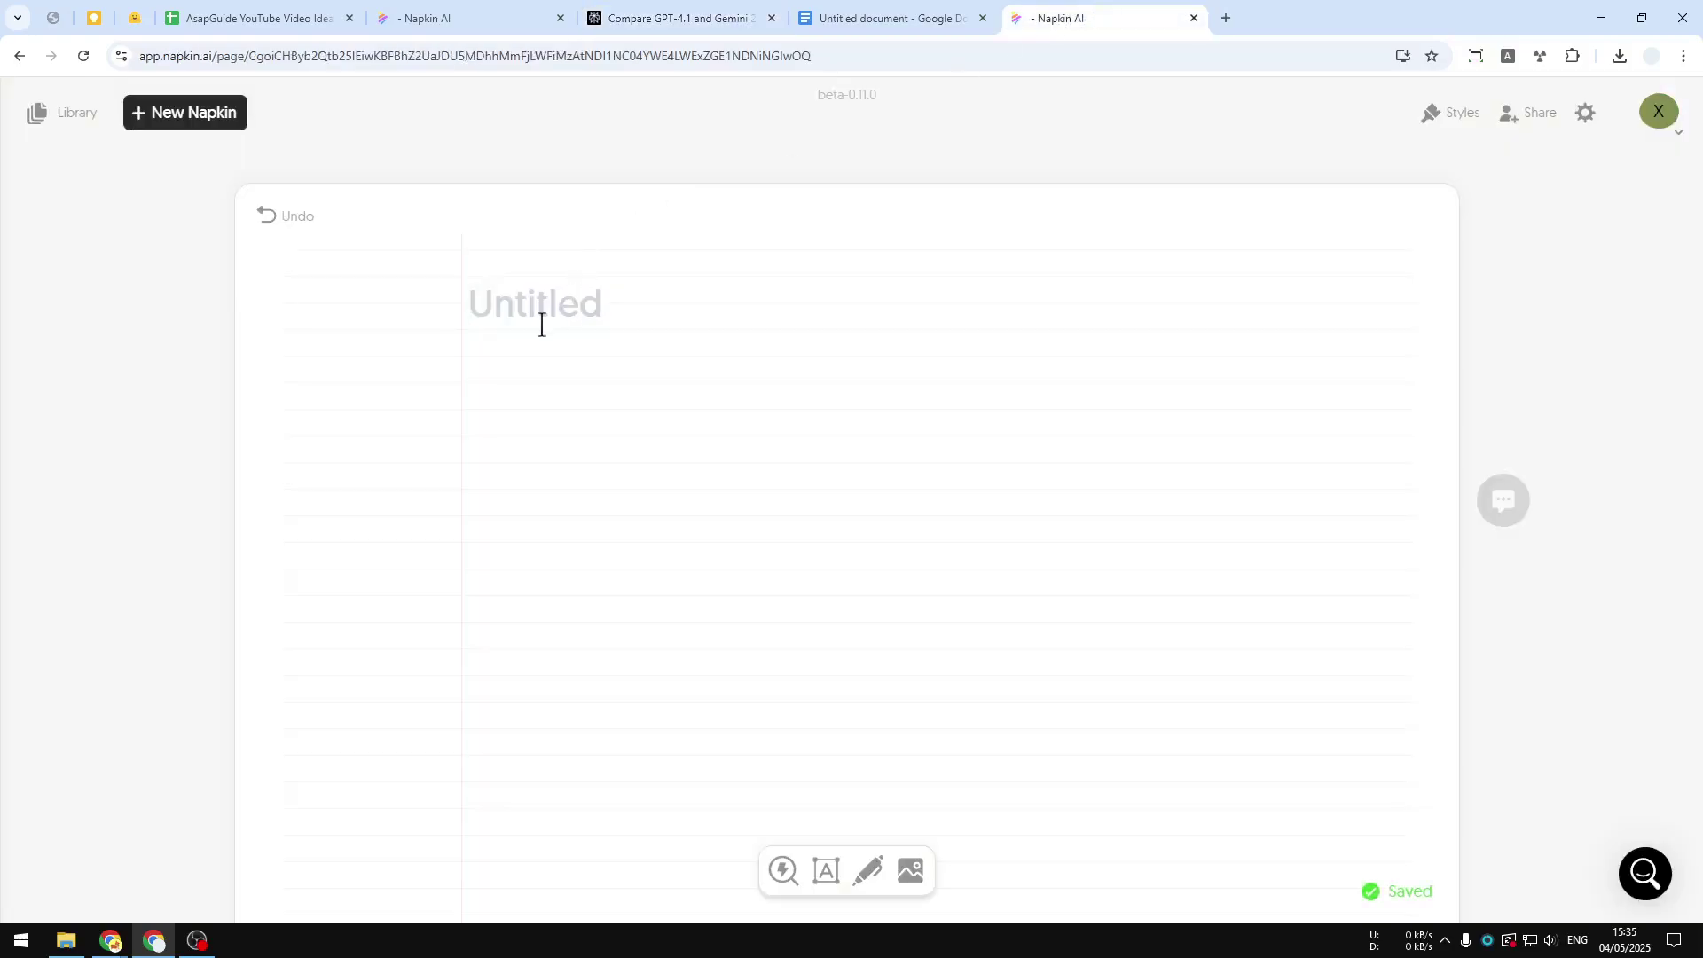
right_click(521, 357)
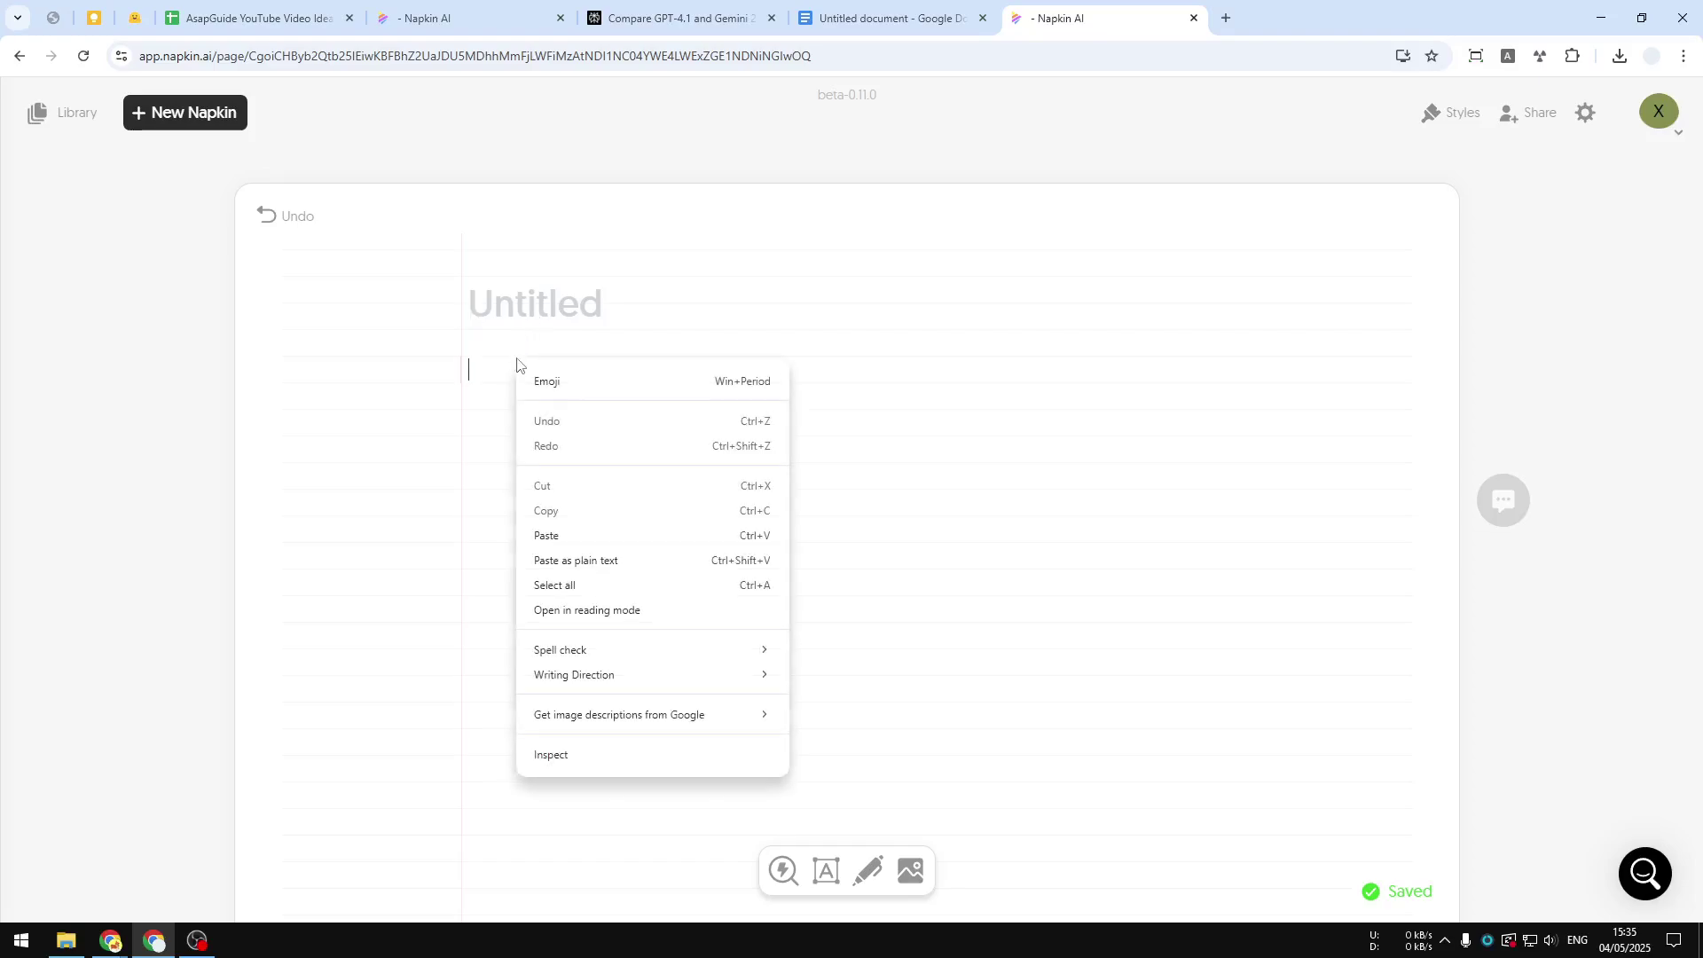
left_click(550, 532)
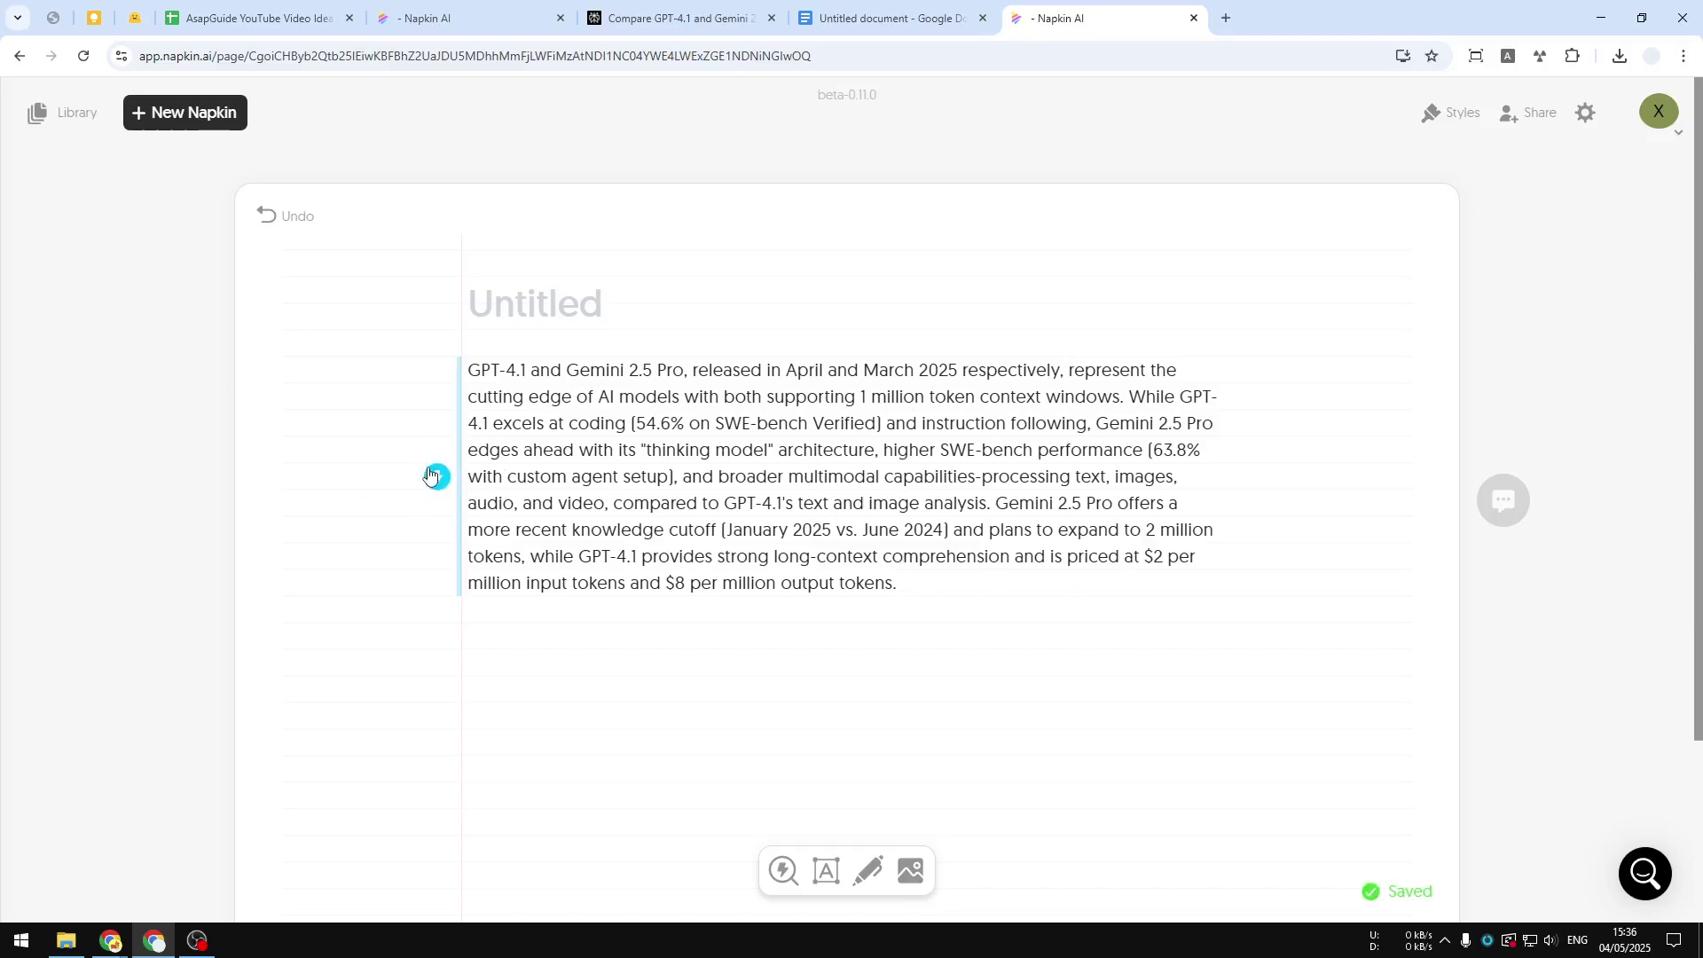
Generate visuals from the paragraph and keep the balance-scale 'Comparing AI Model Strengths and Capabilities' layout.
left_click(435, 477)
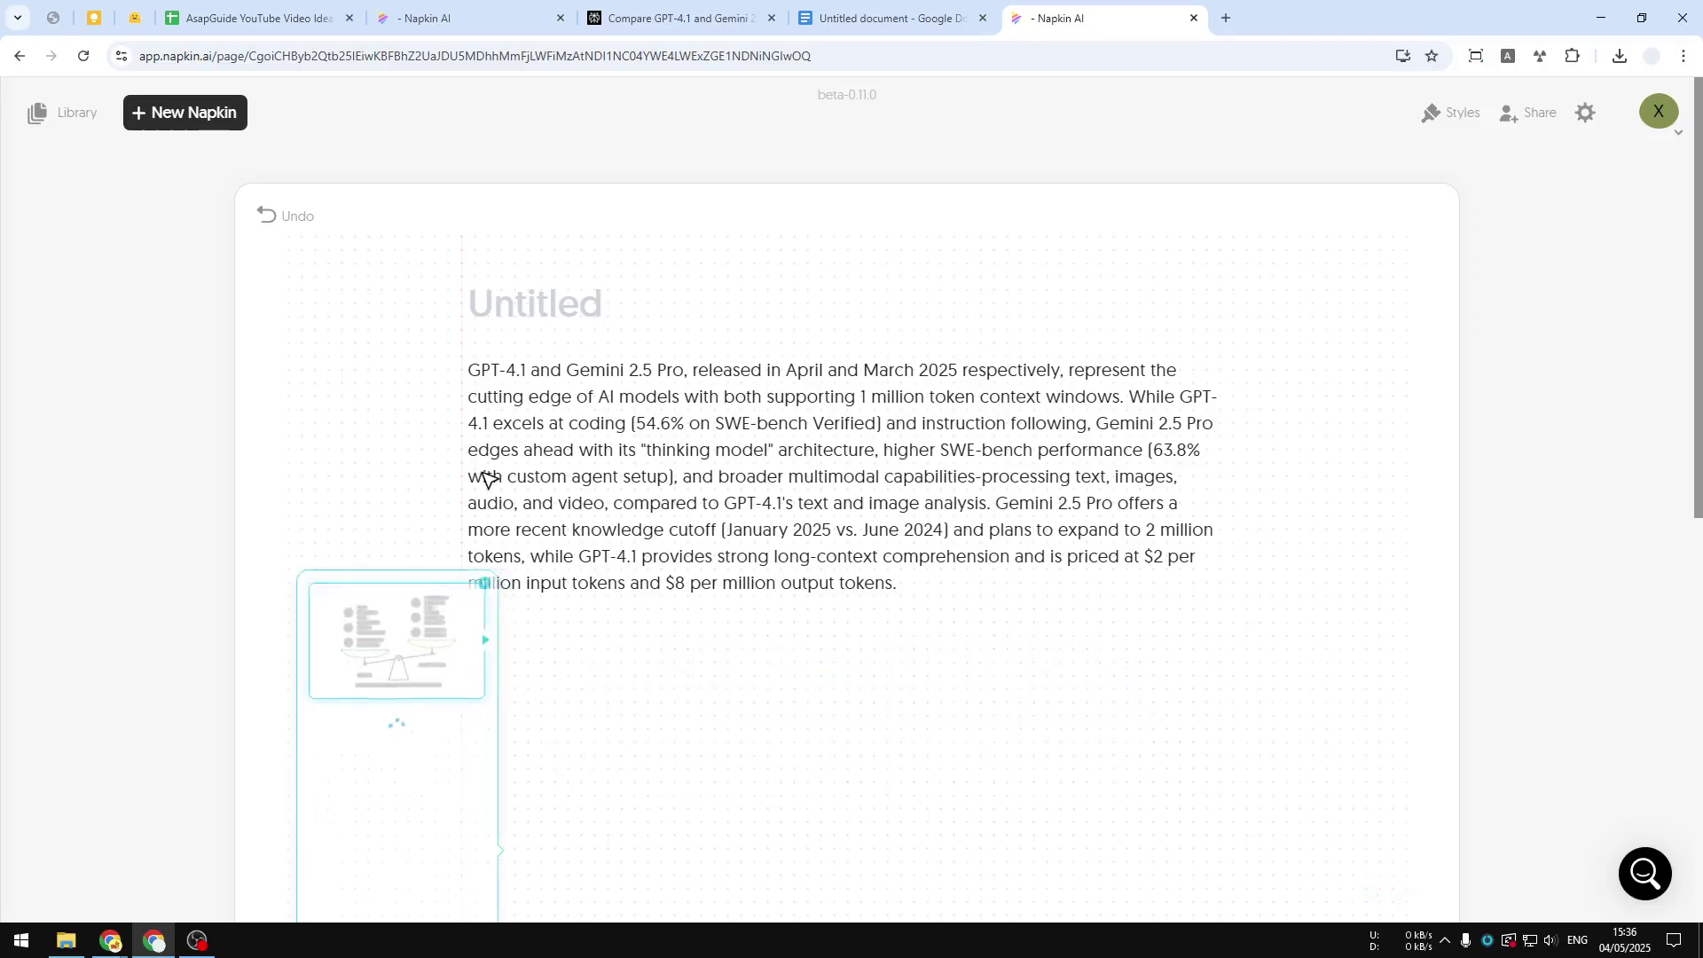
scroll(1212, 334, "down", 3)
scroll(988, 380, "down", 1)
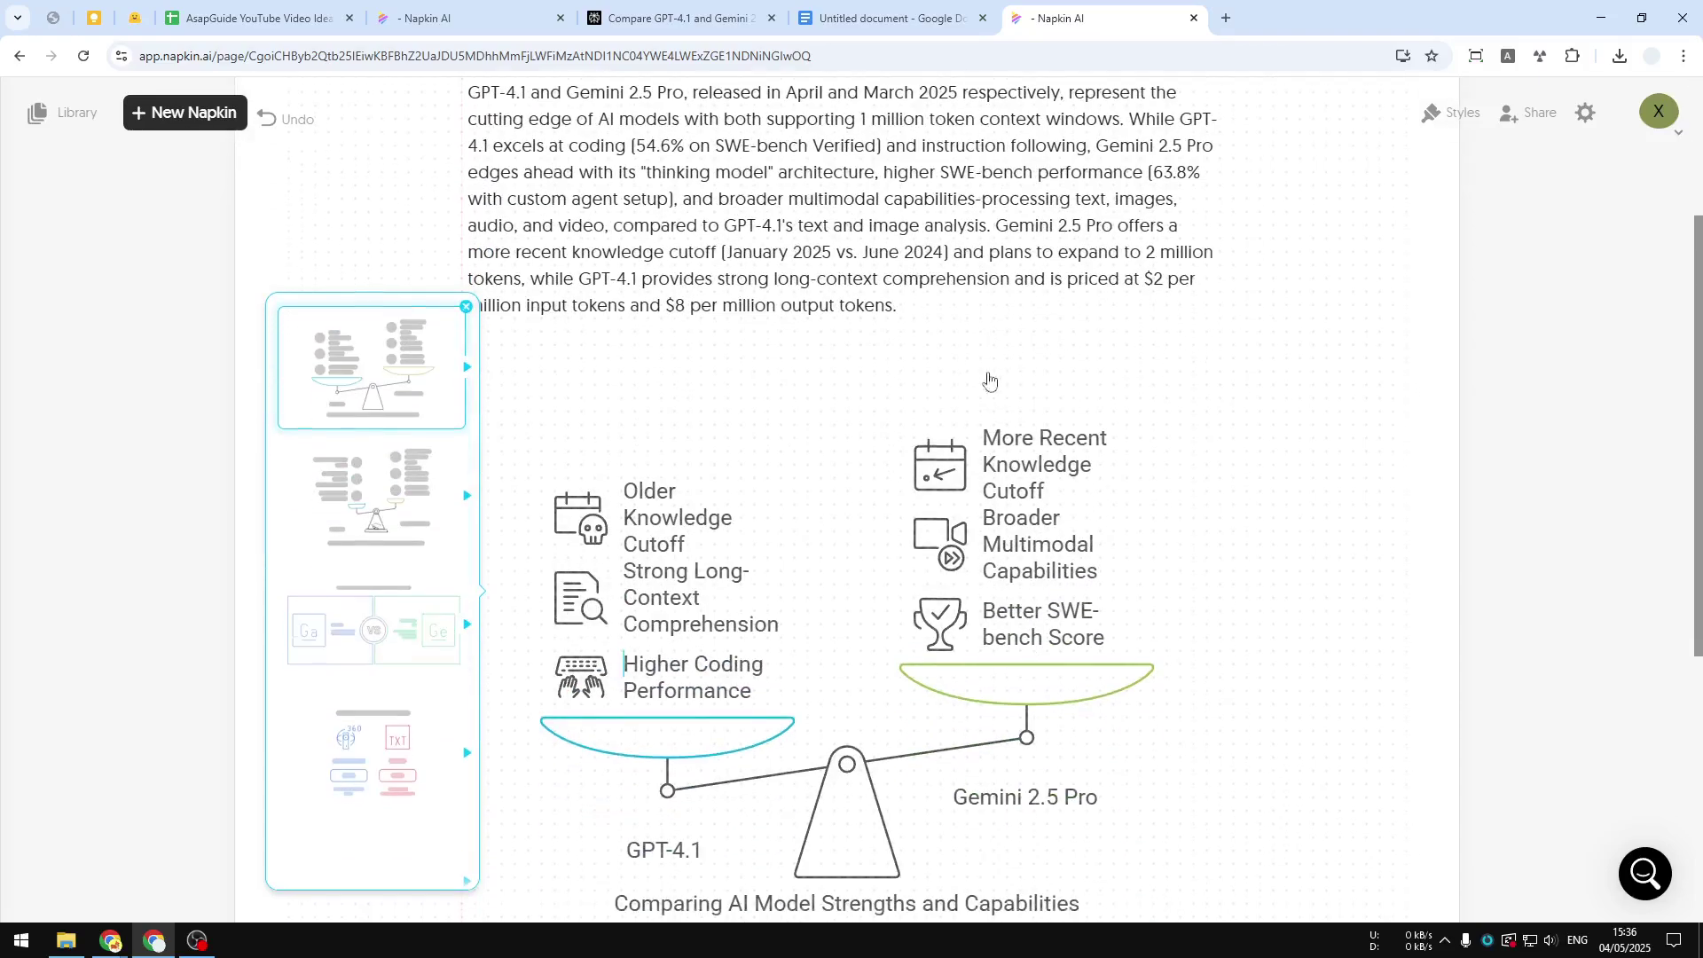
left_click(377, 550)
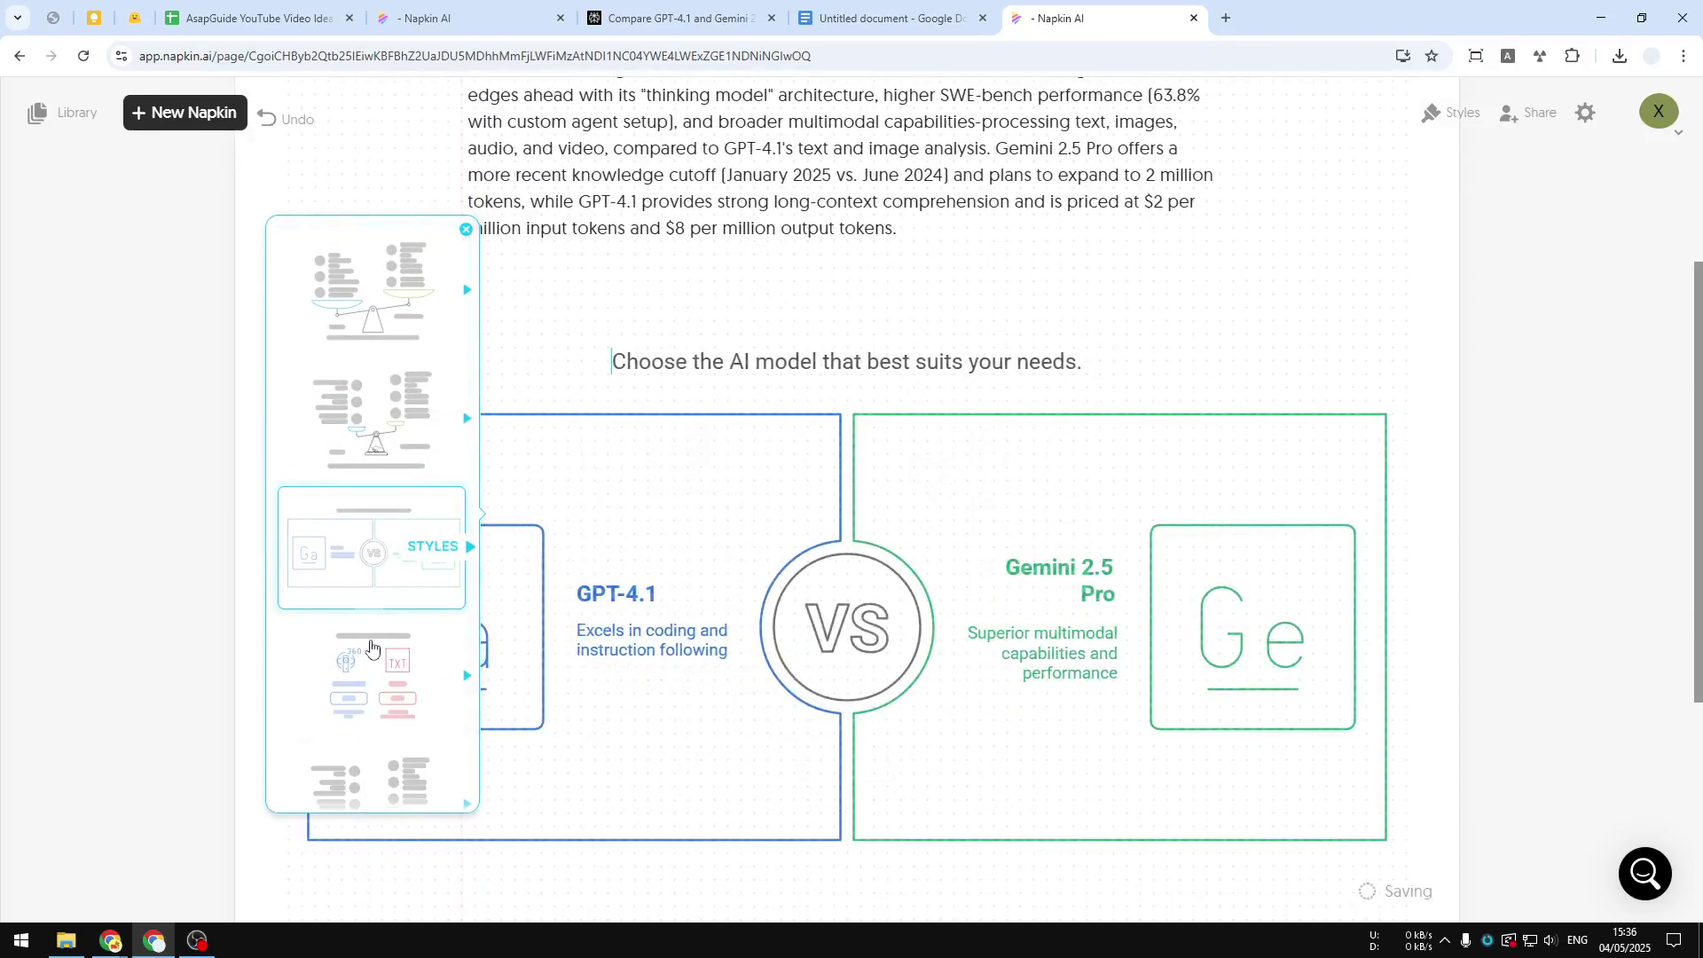
left_click(373, 656)
scroll(372, 663, "down", 4)
left_click(357, 414)
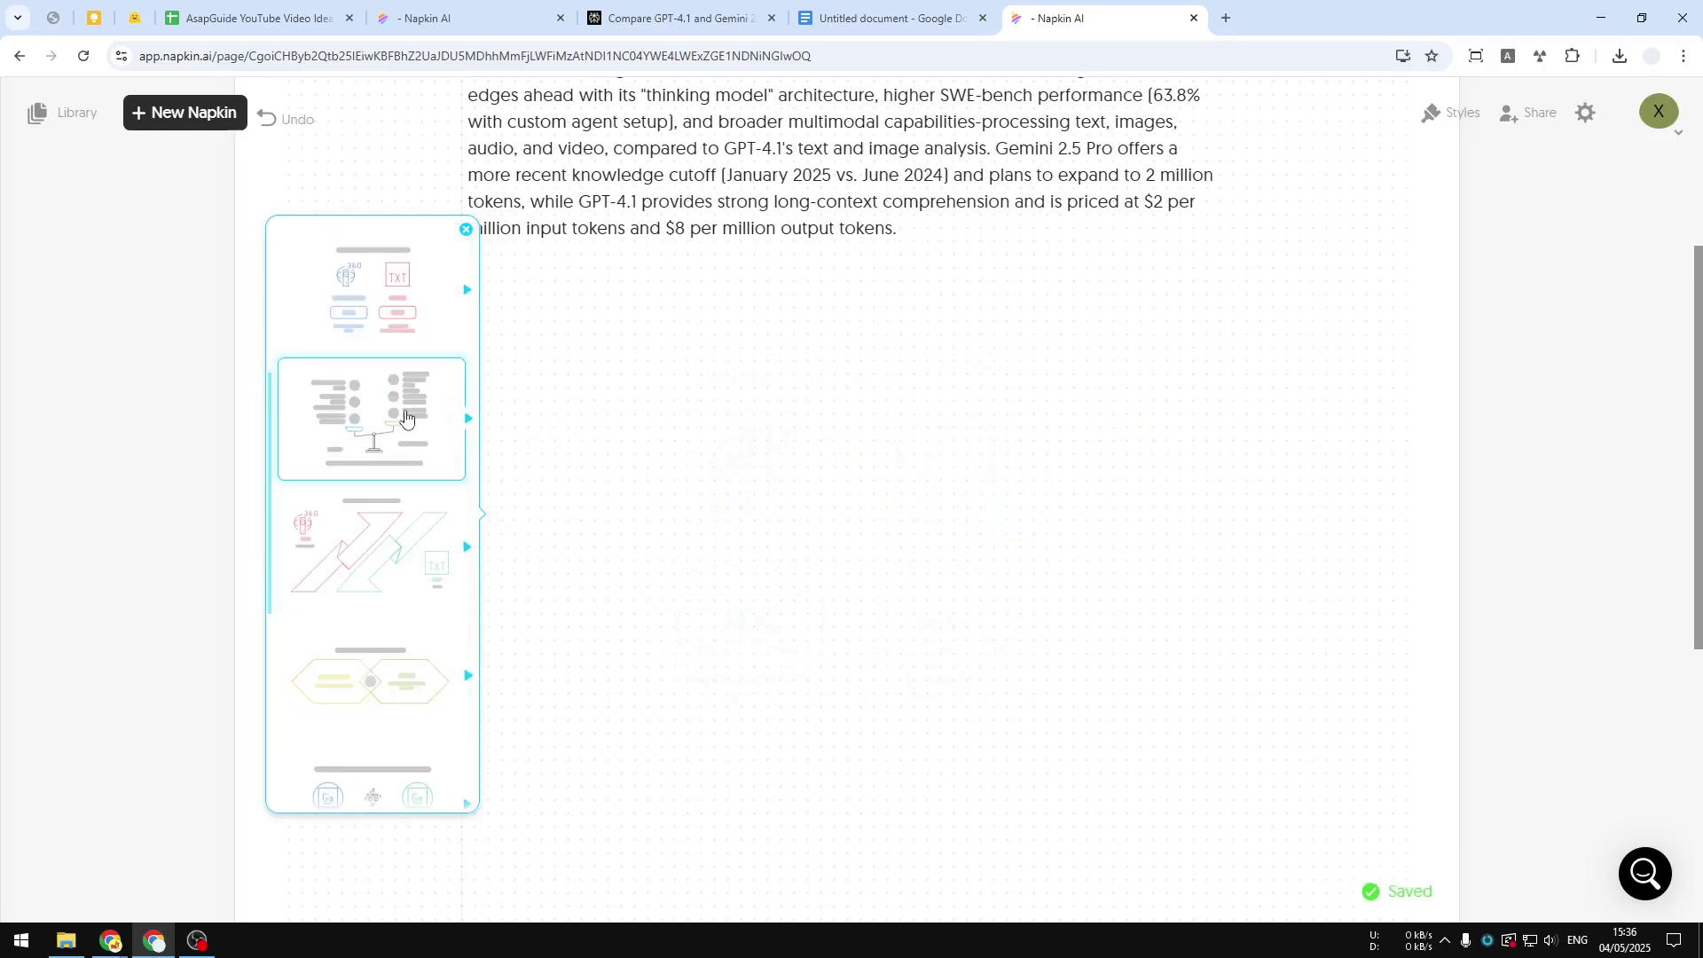
left_click(357, 414)
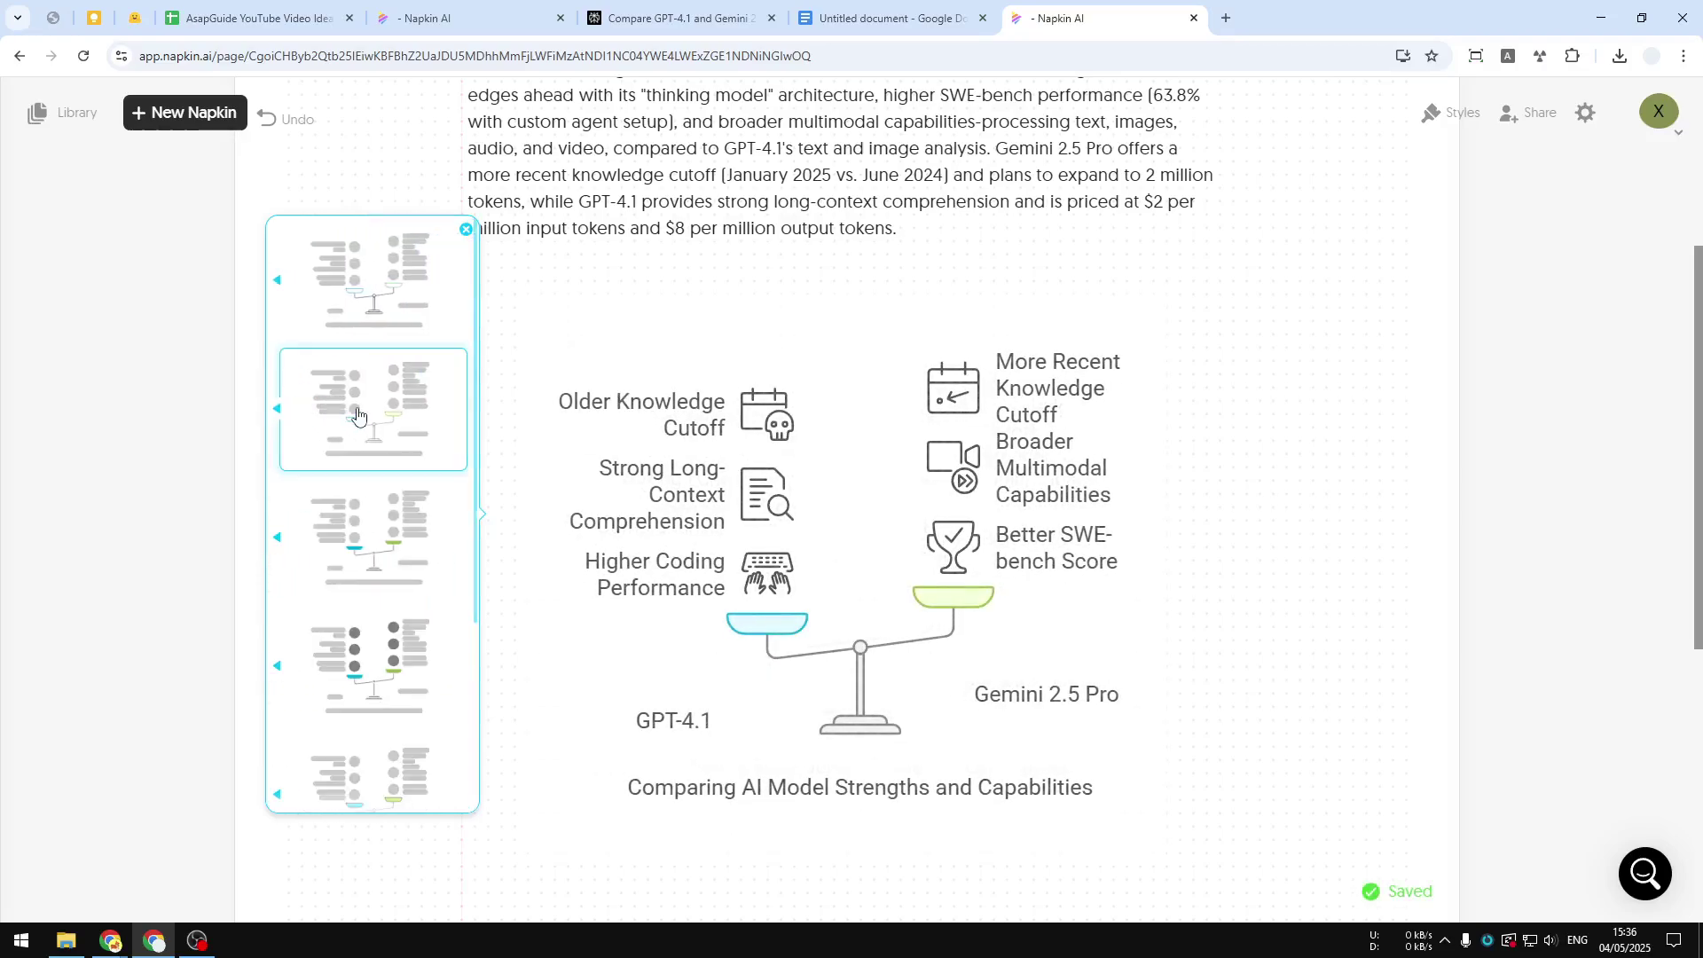
left_click(361, 413)
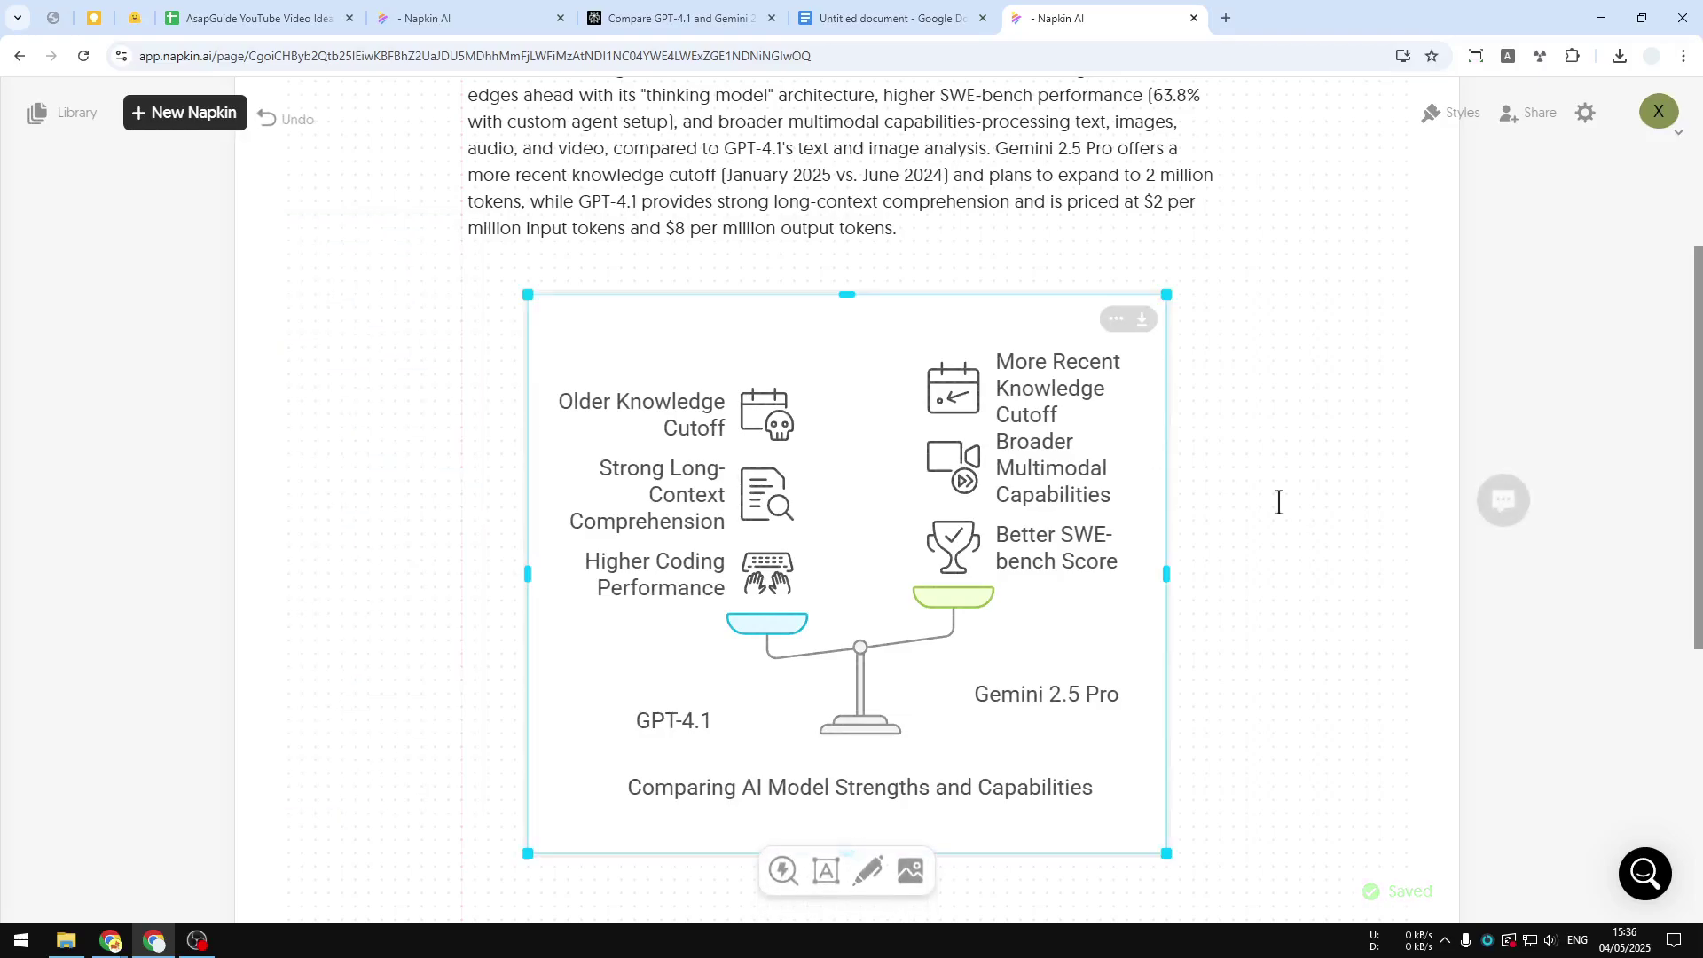
scroll(1286, 514, "down", 3)
scroll(1269, 506, "up", 2)
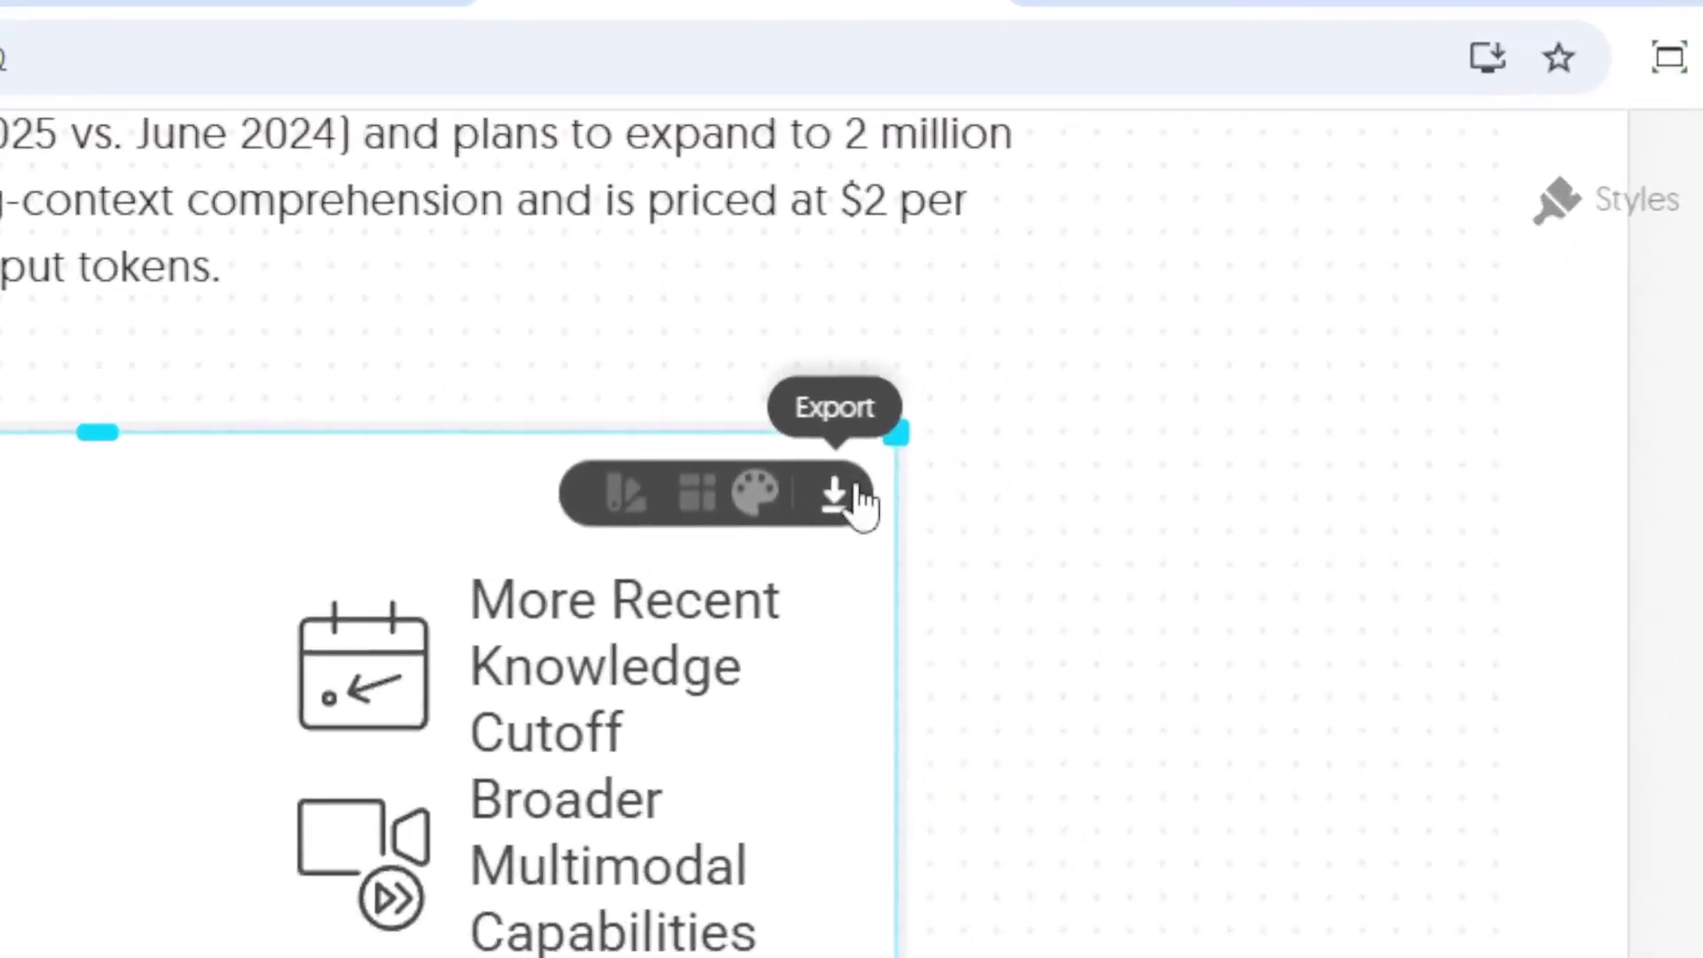
left_click(835, 493)
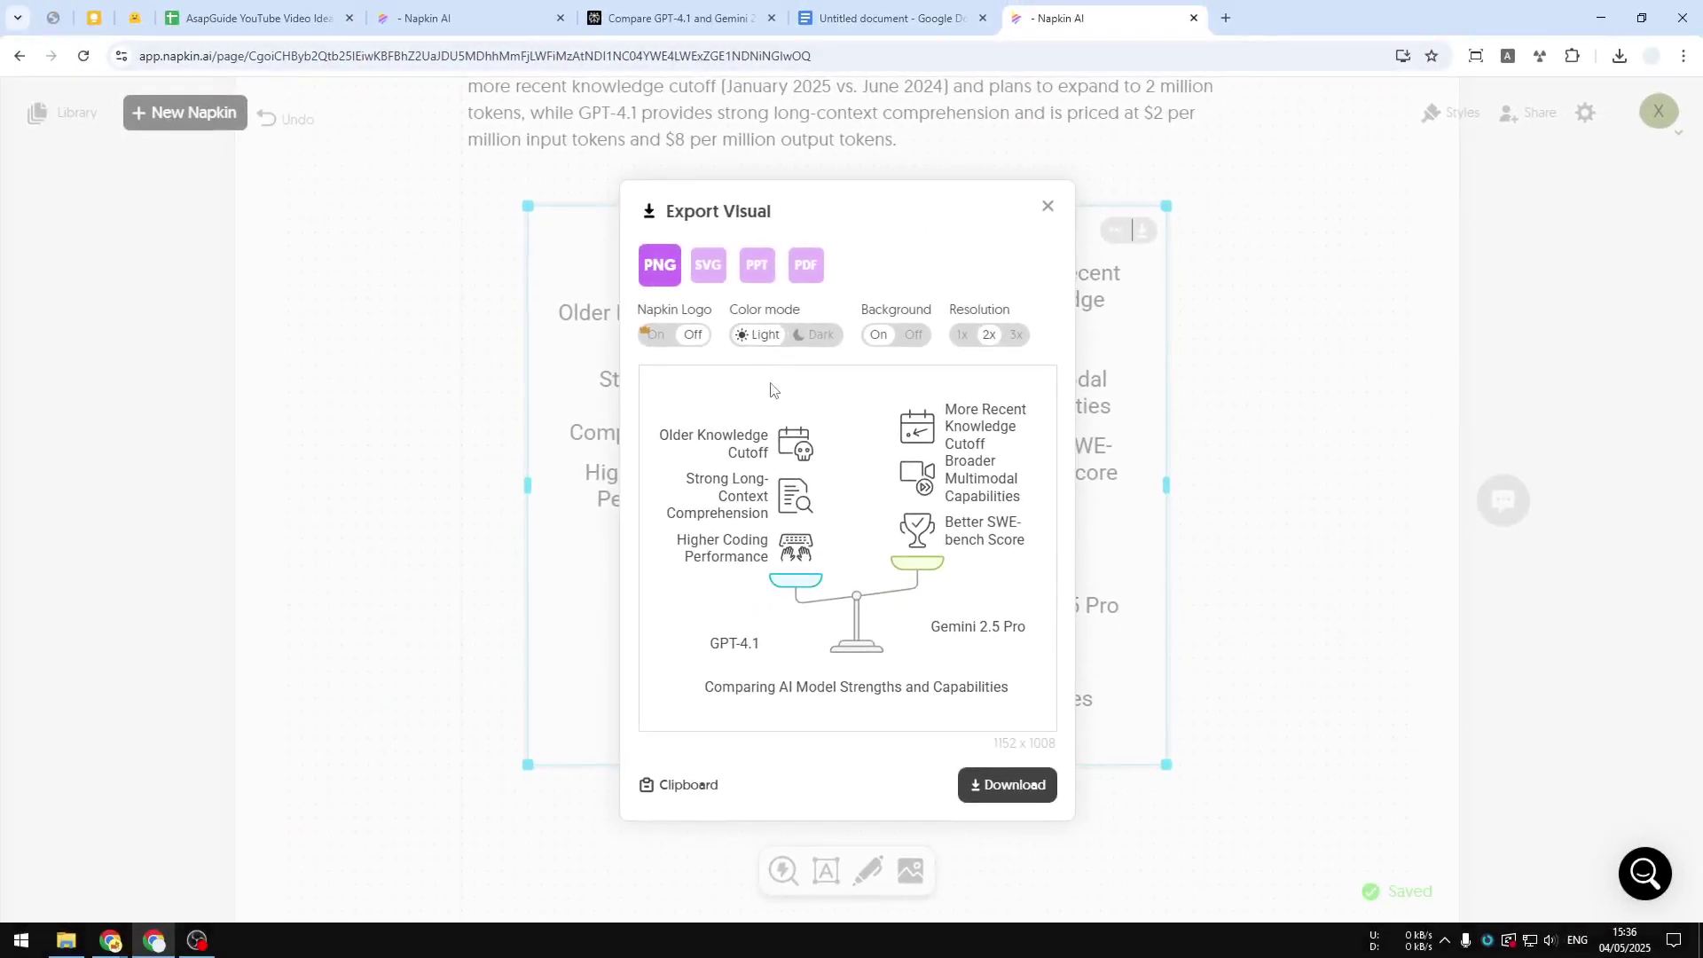
left_click(1047, 207)
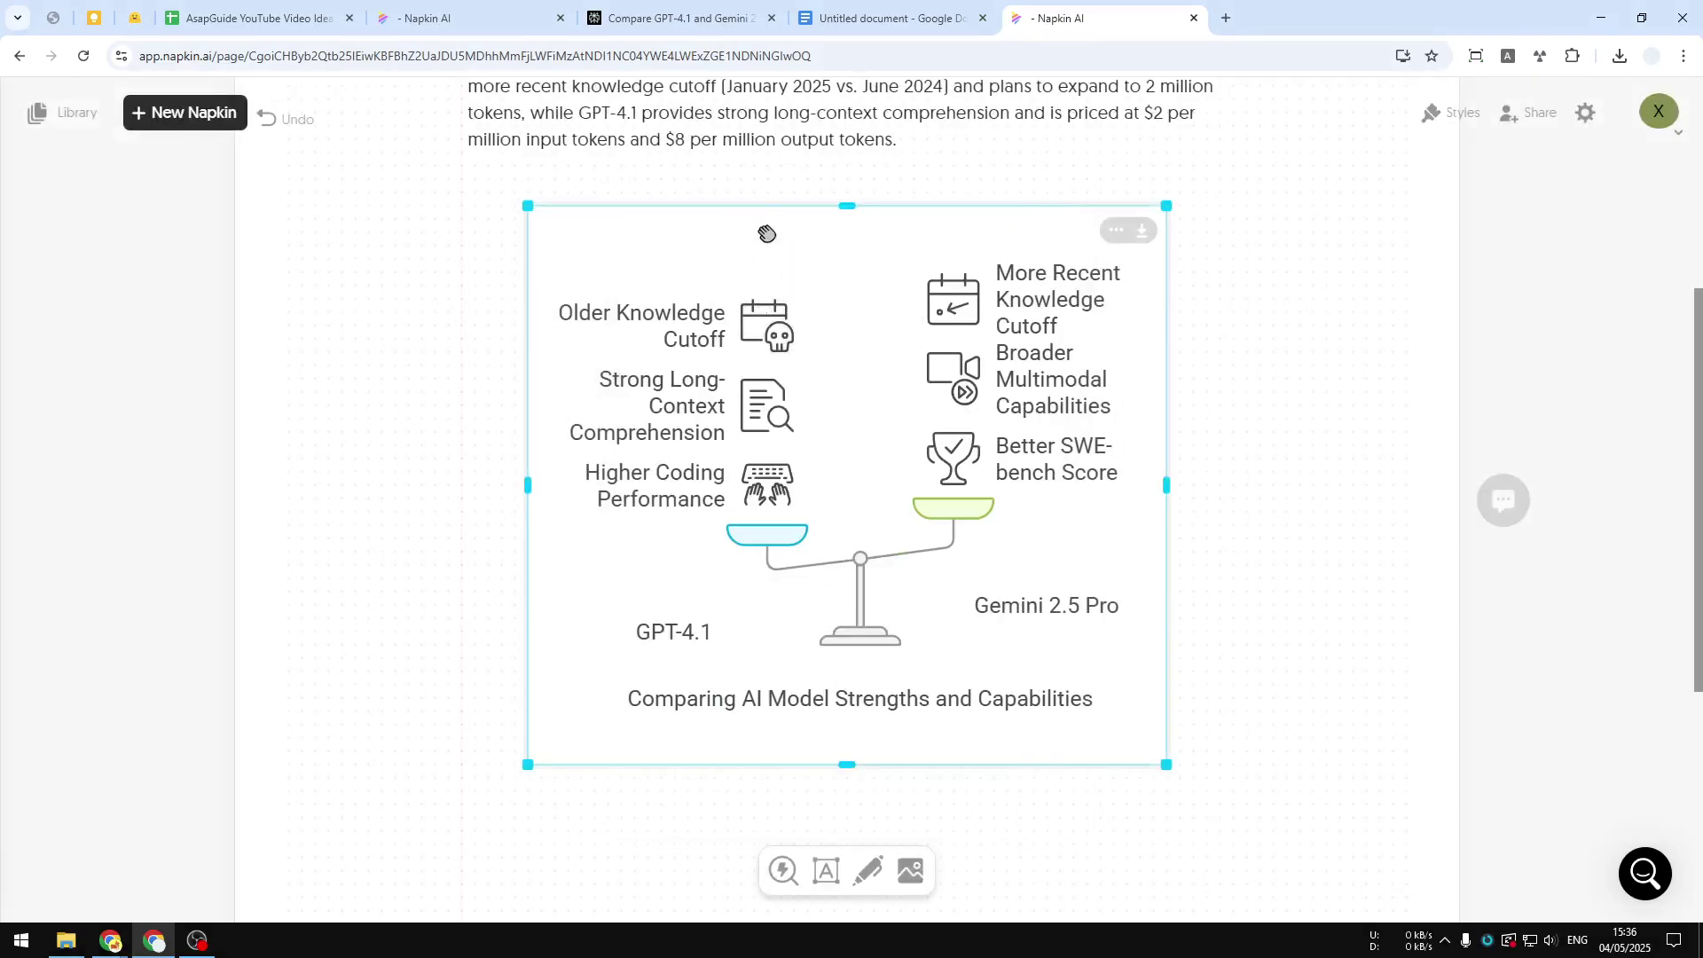
Change the balance-scale diagram's aspect ratio to 16:9.
left_click(1112, 230)
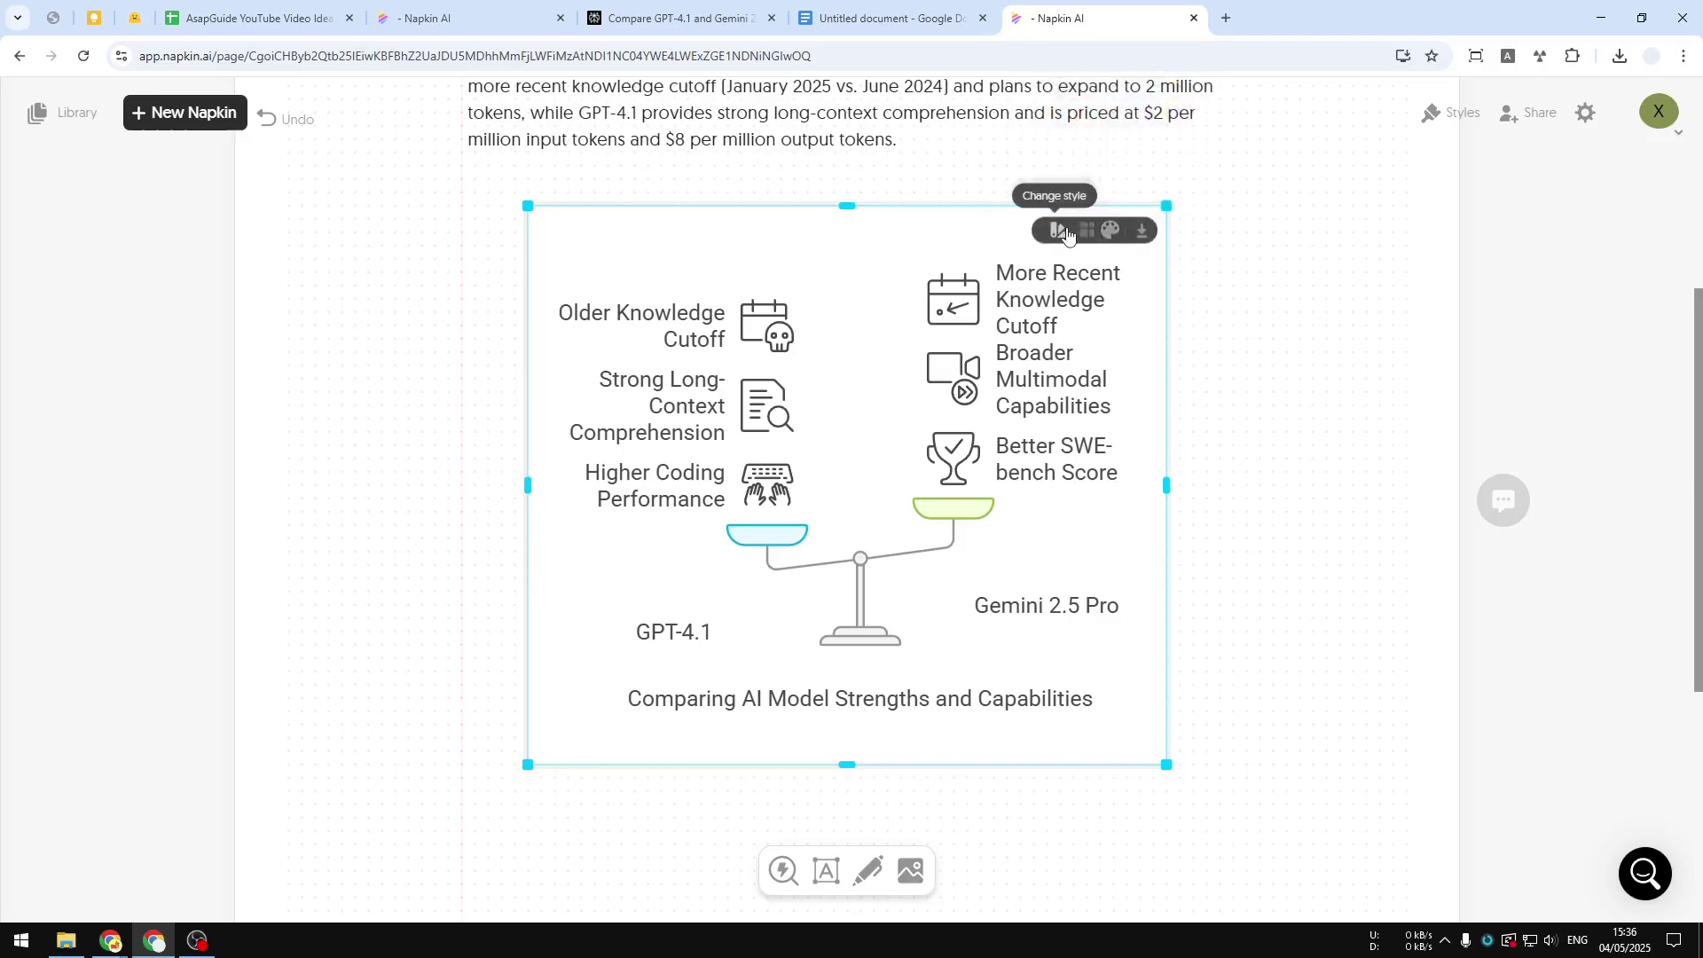
mouse_move(1084, 234)
left_click(1087, 189)
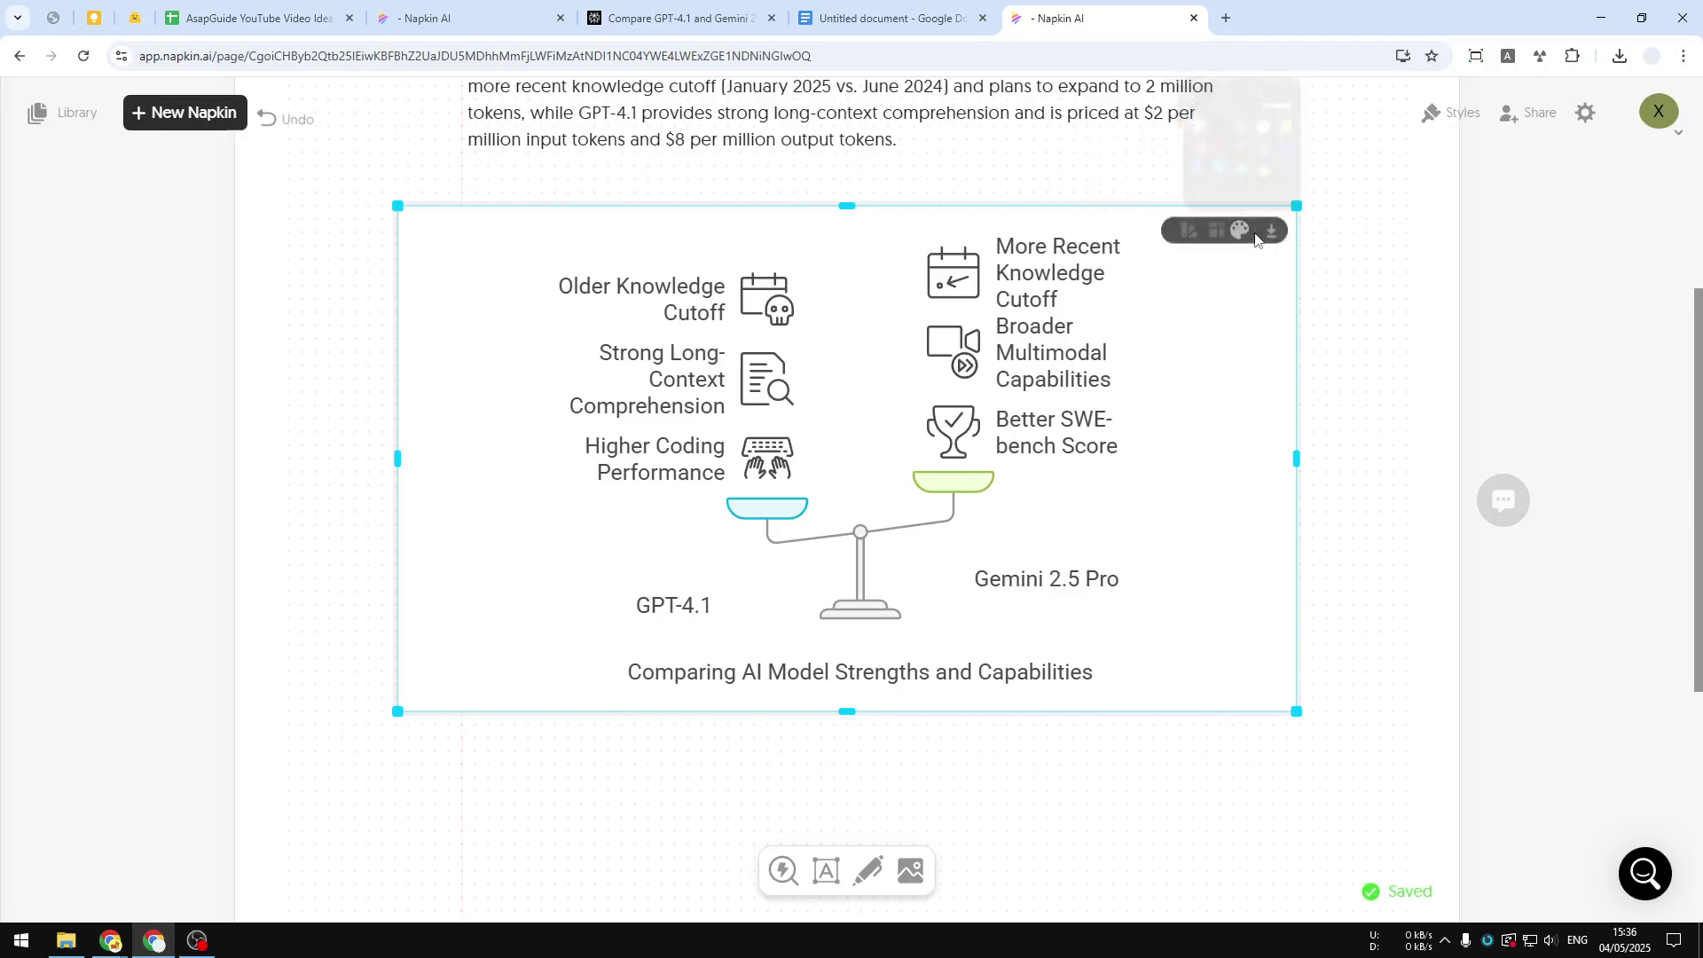
Bring up Export Visual for the widened diagram and settle on PNG as the format.
left_click(1272, 232)
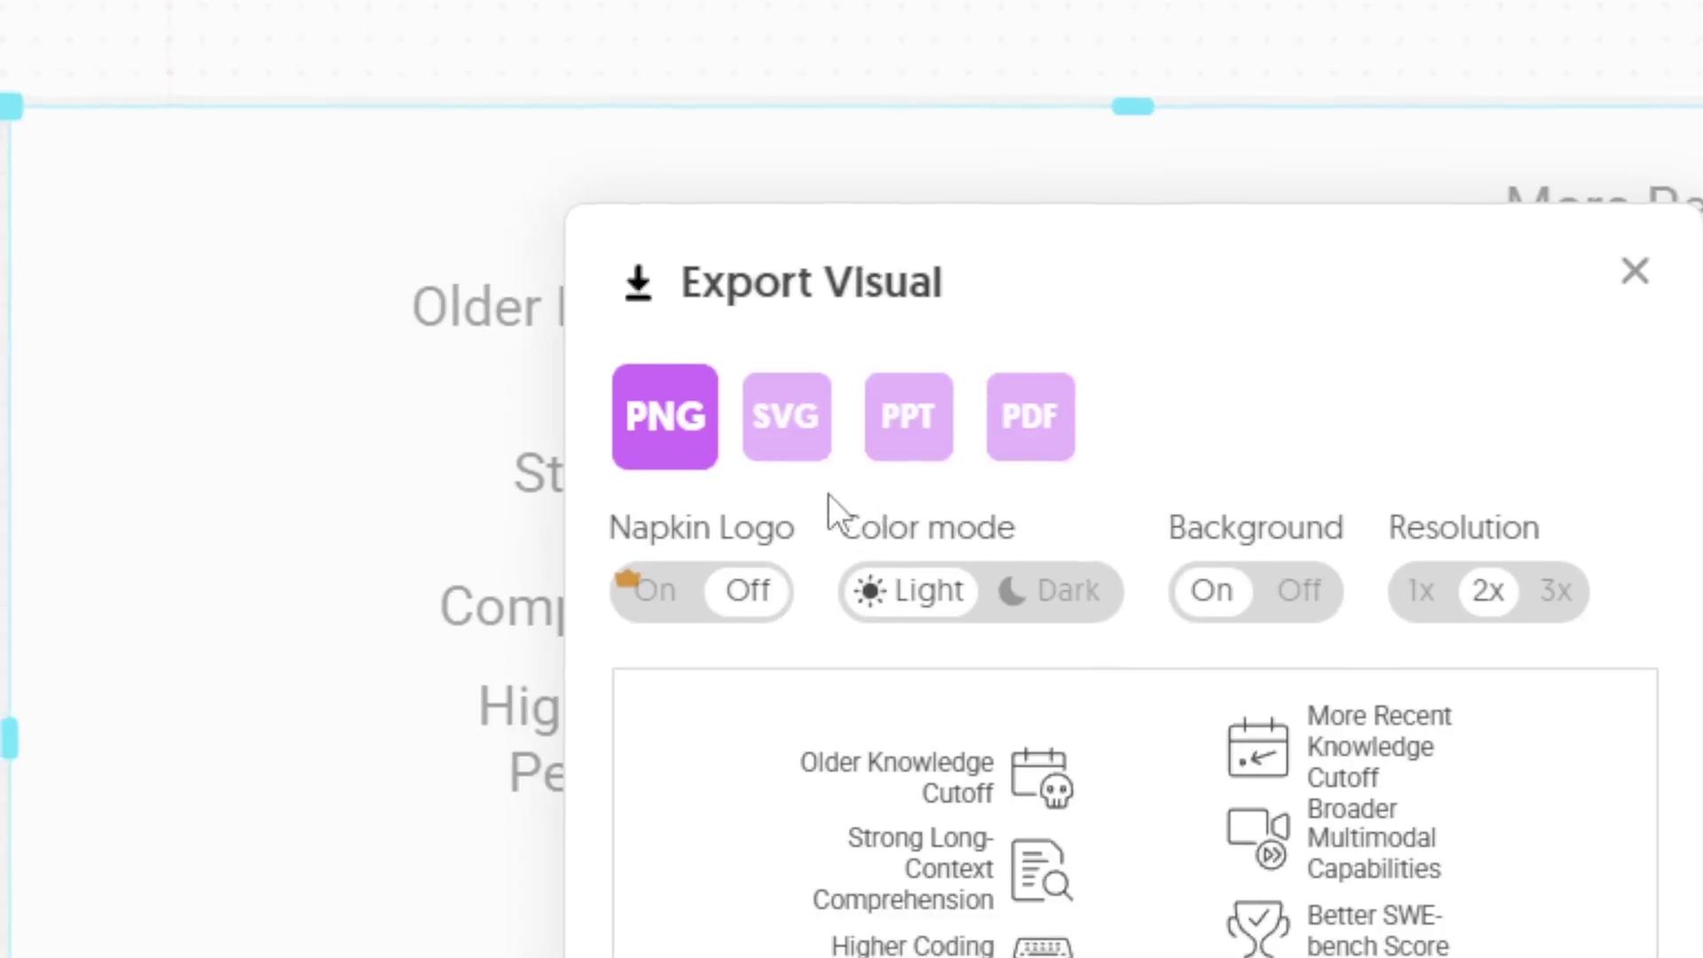
left_click(803, 428)
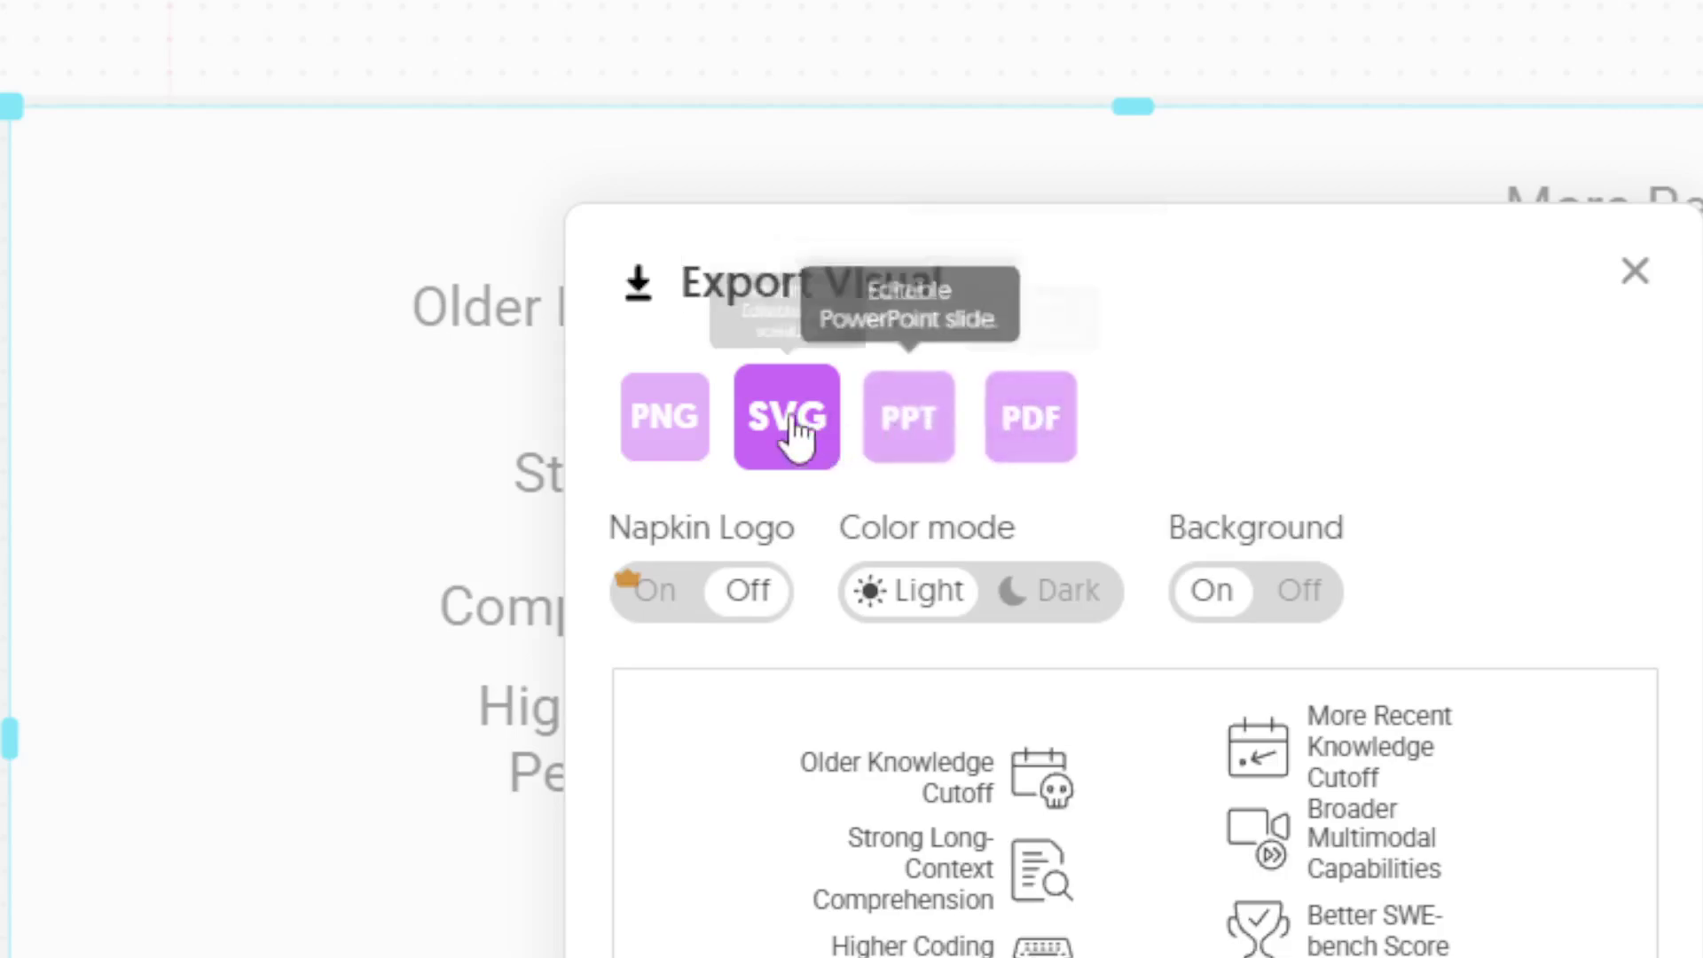
left_click(663, 433)
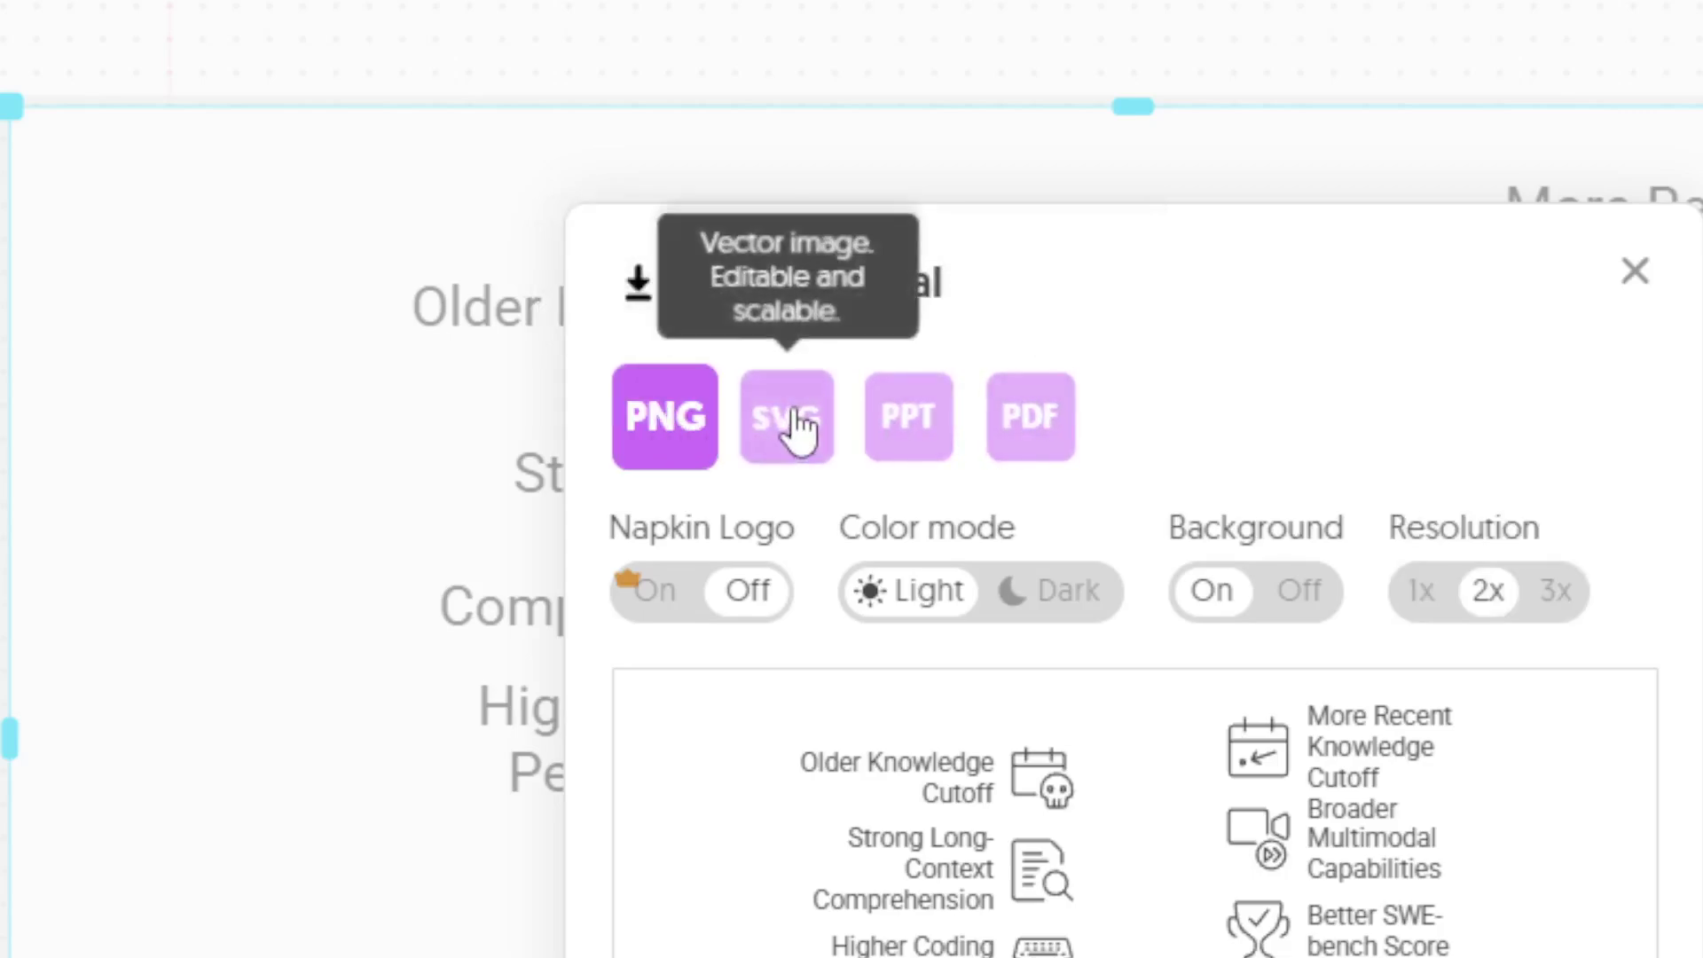
left_click(770, 429)
left_click(678, 430)
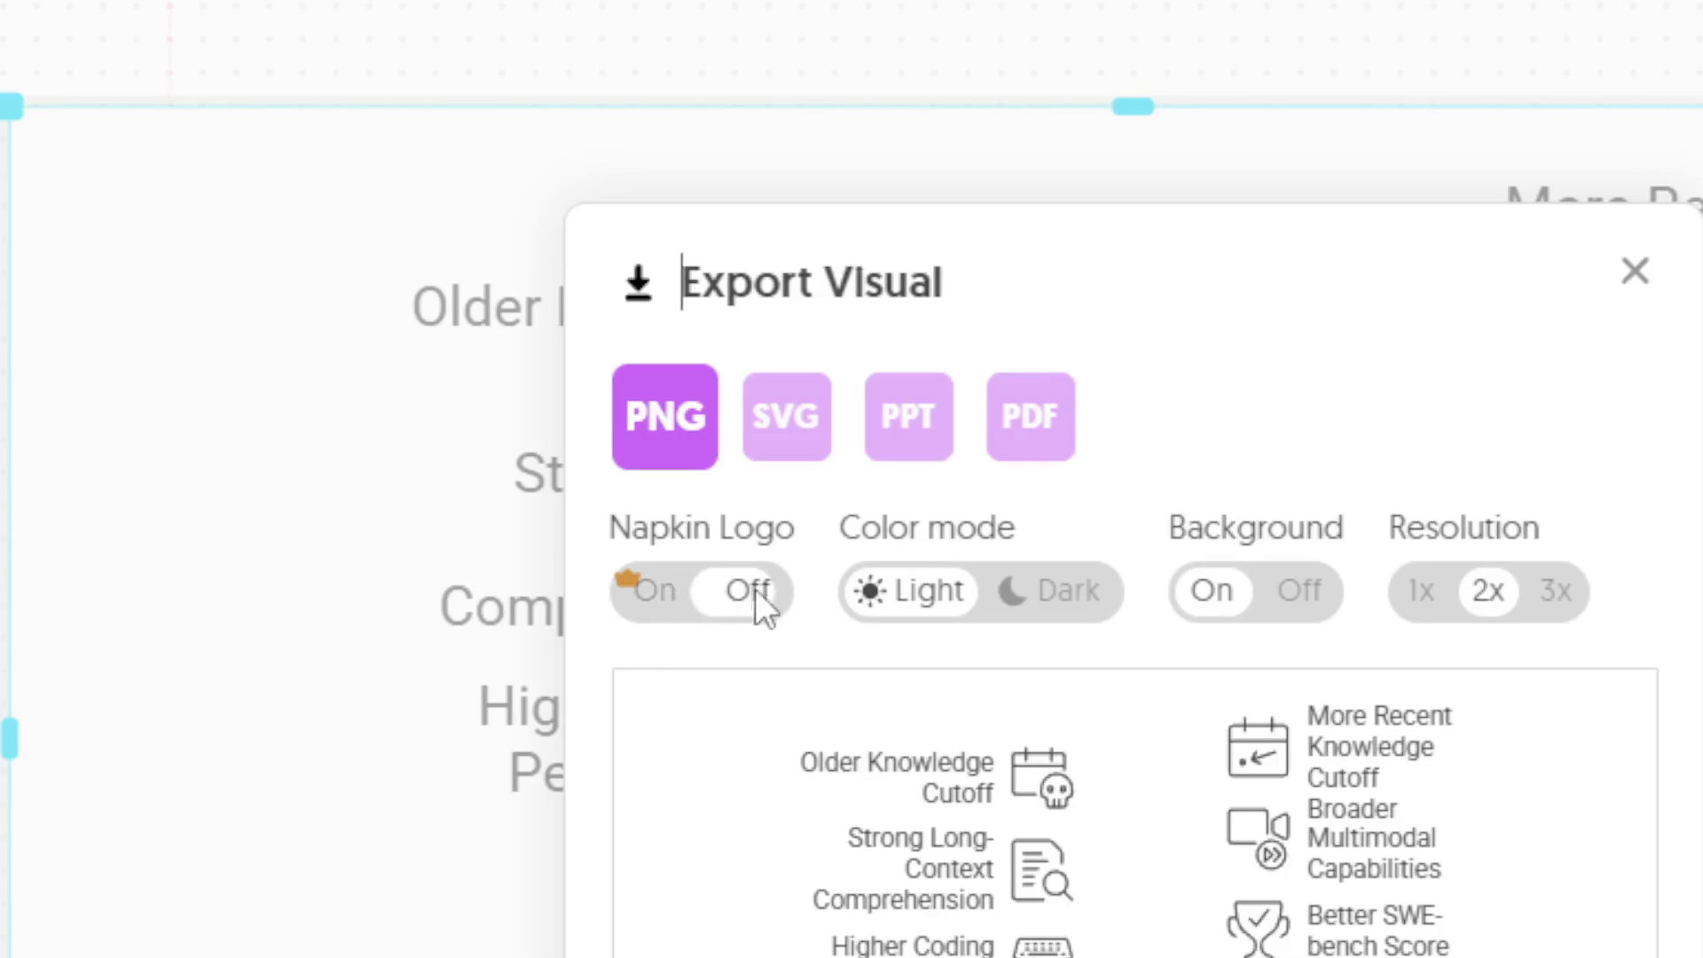
Leave the Napkin logo off, use light colour mode, and keep the white background.
left_click(632, 601)
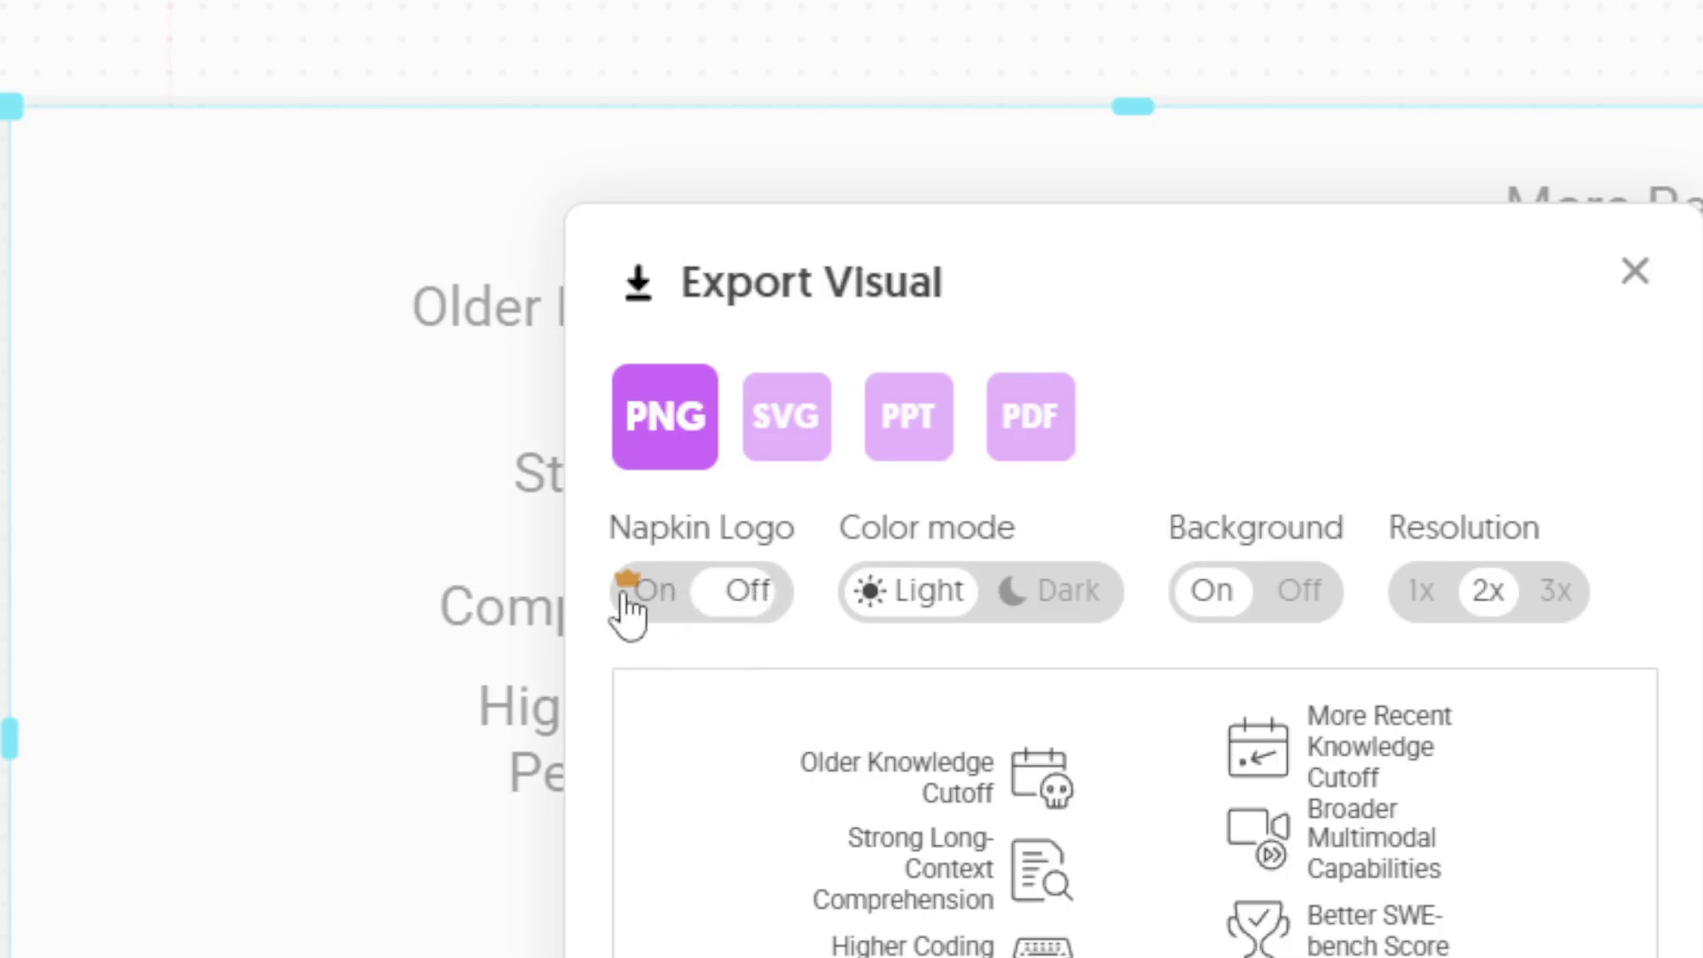
left_click(728, 587)
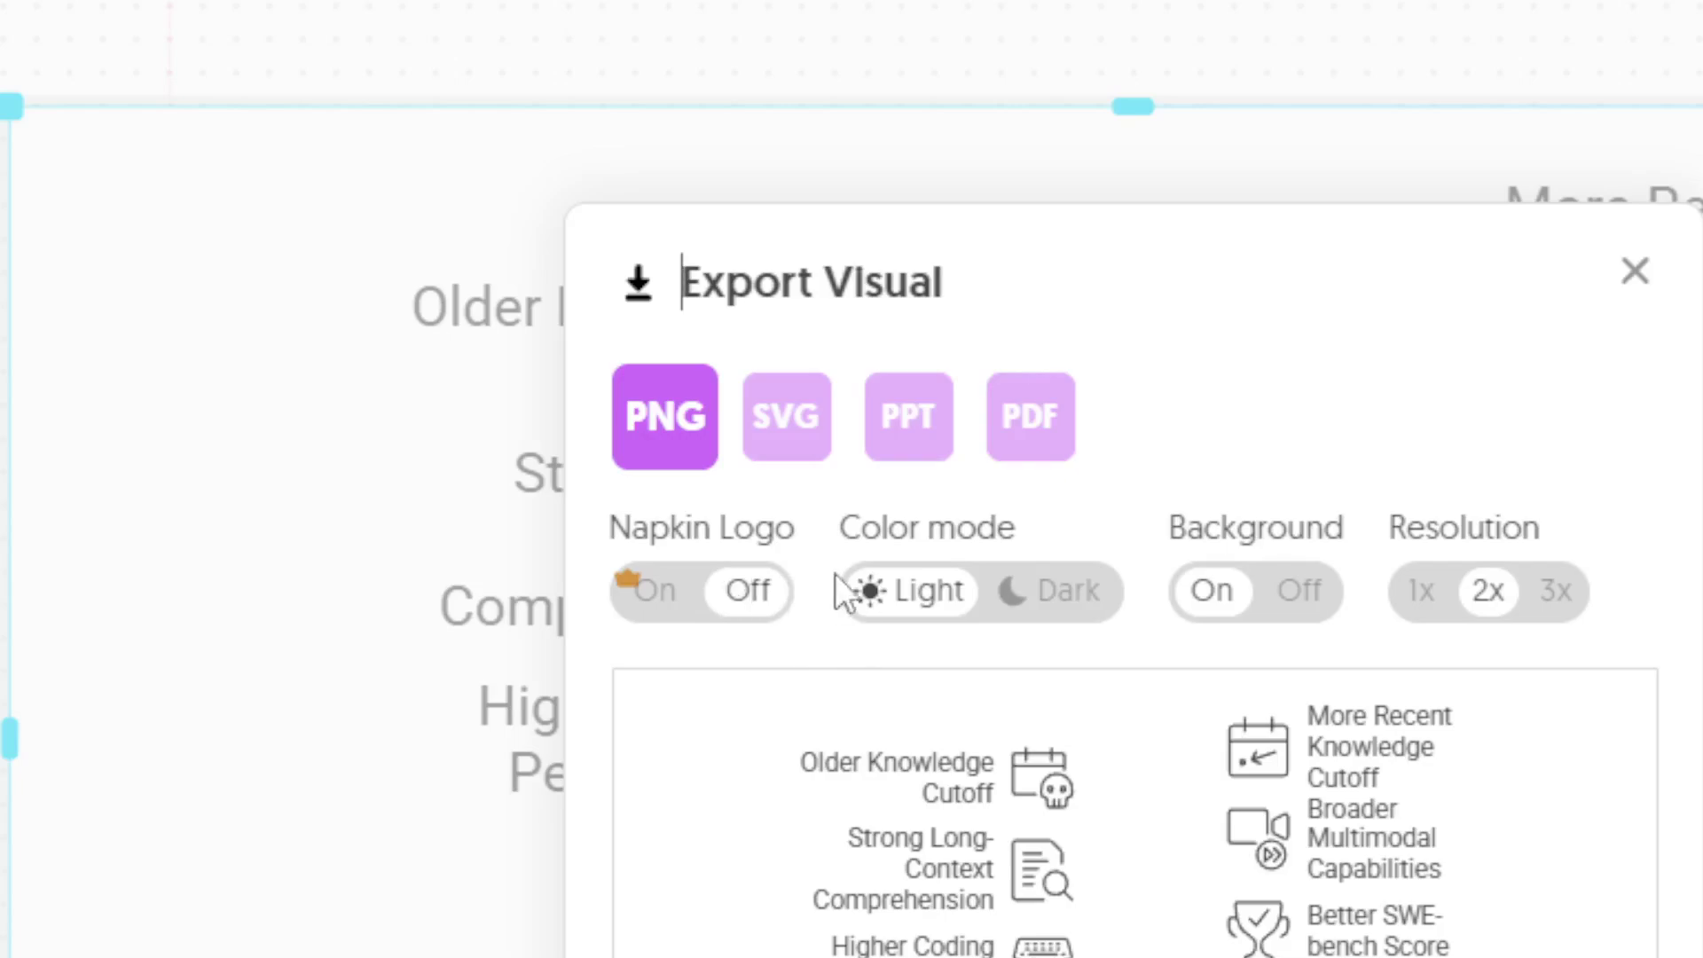
left_click(1048, 594)
left_click(919, 600)
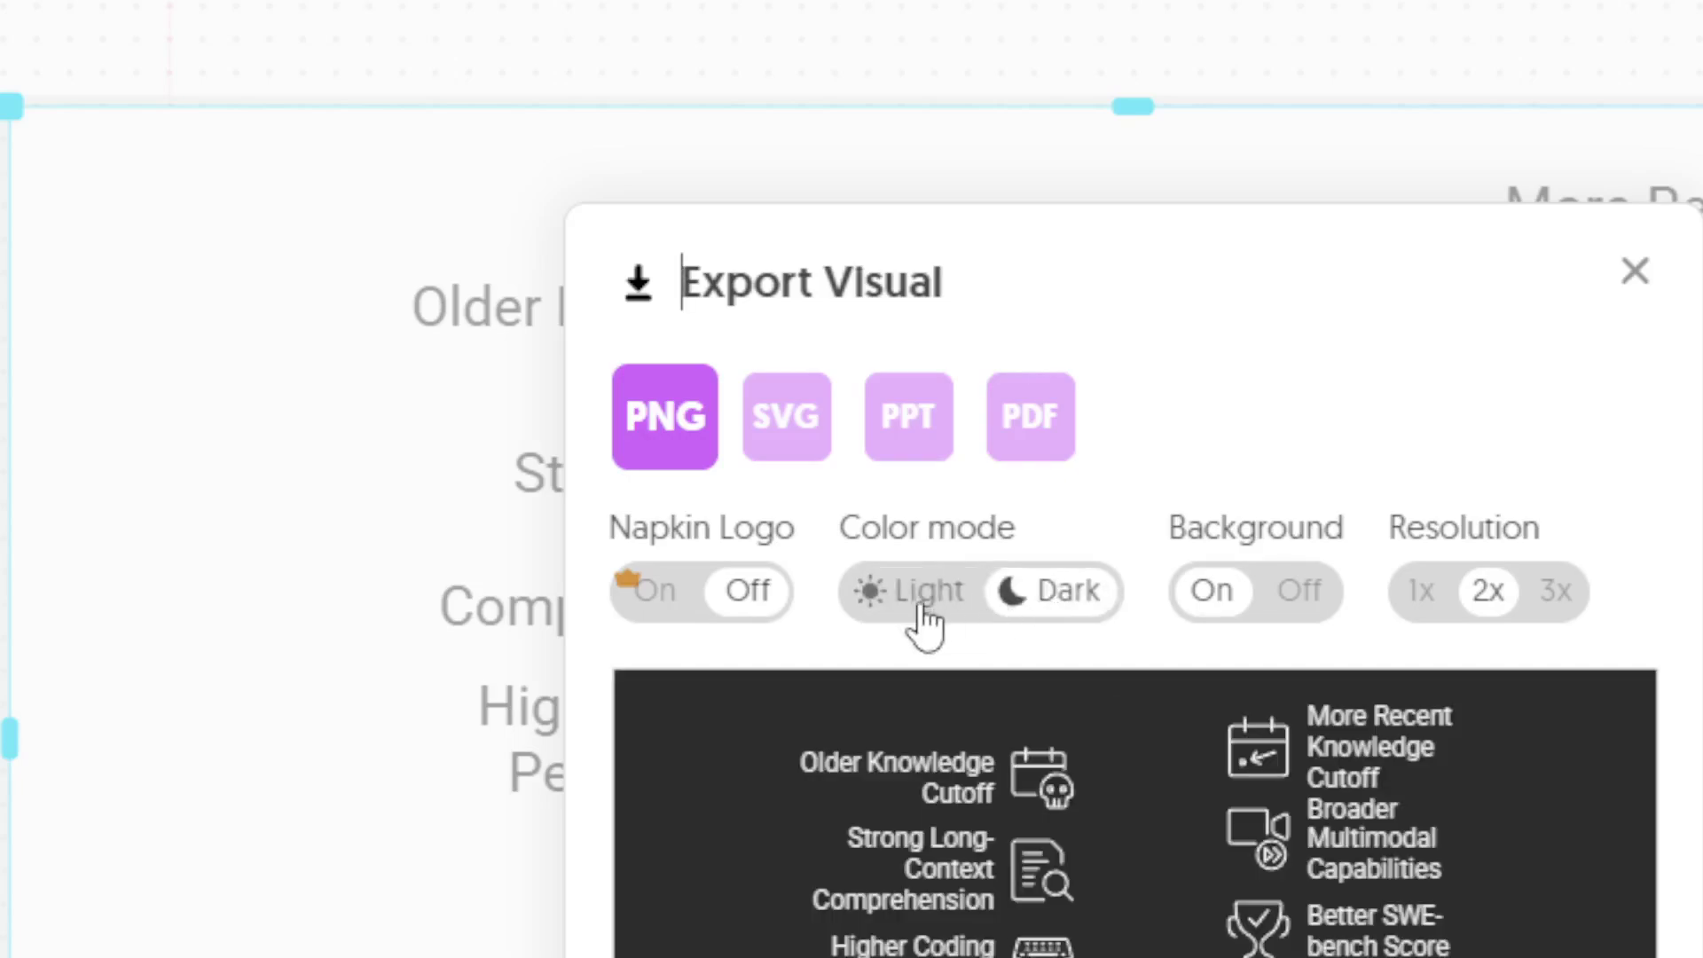
left_click(1293, 592)
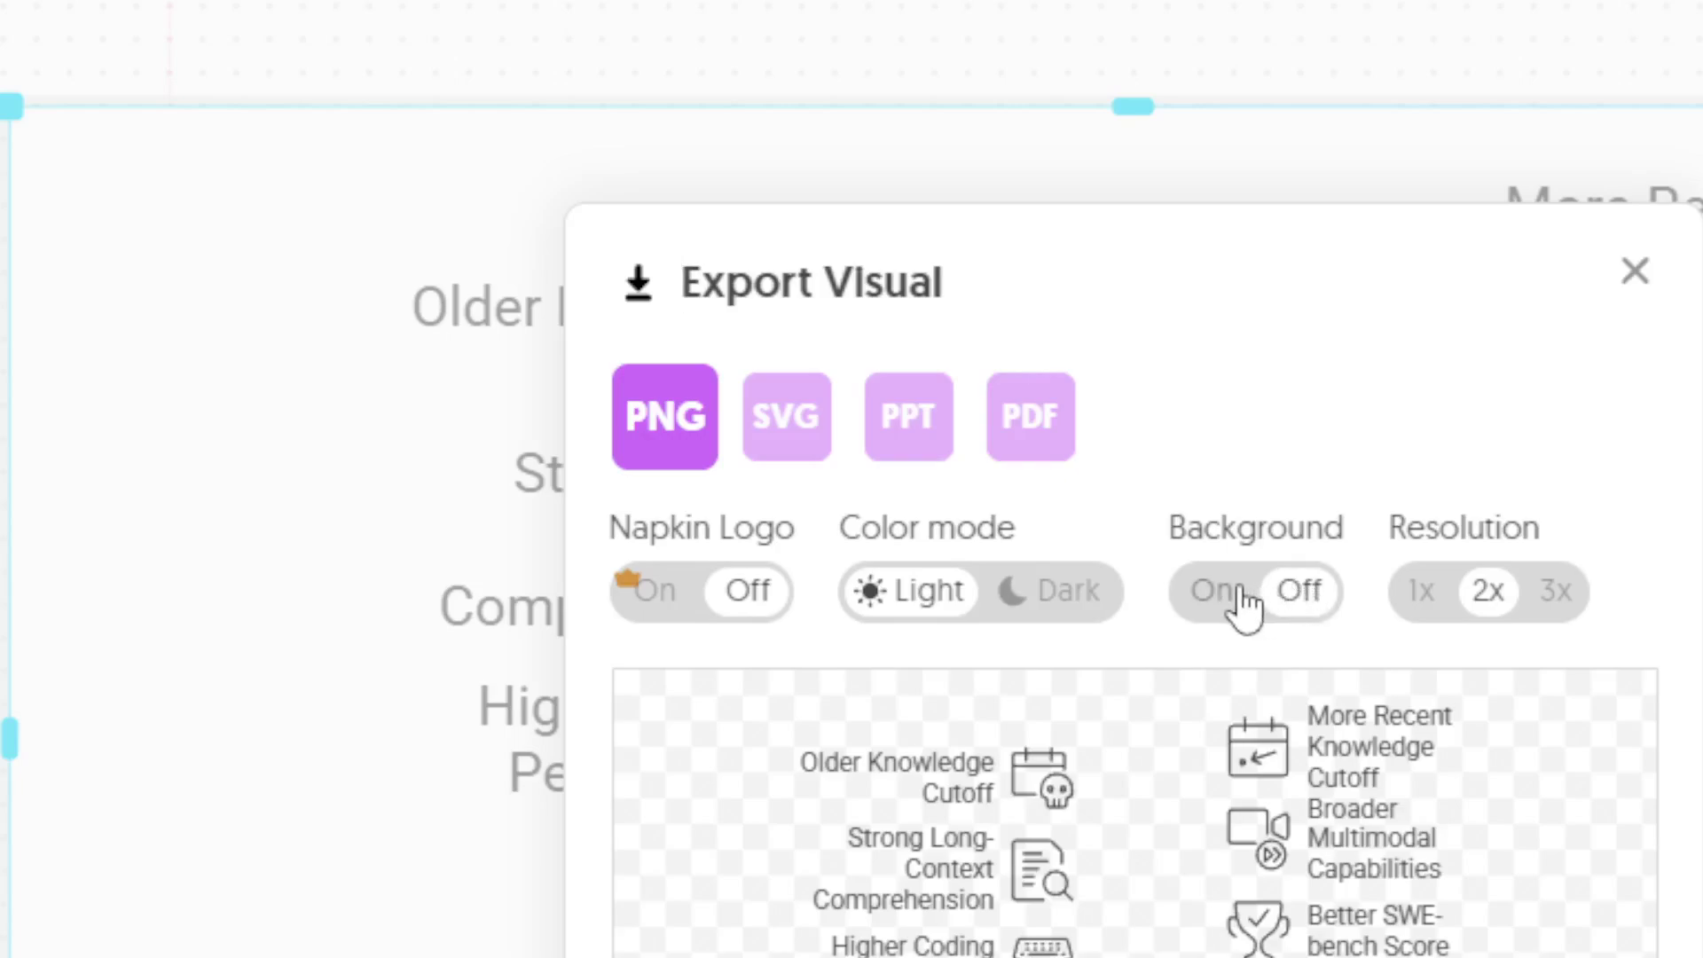
left_click(1220, 590)
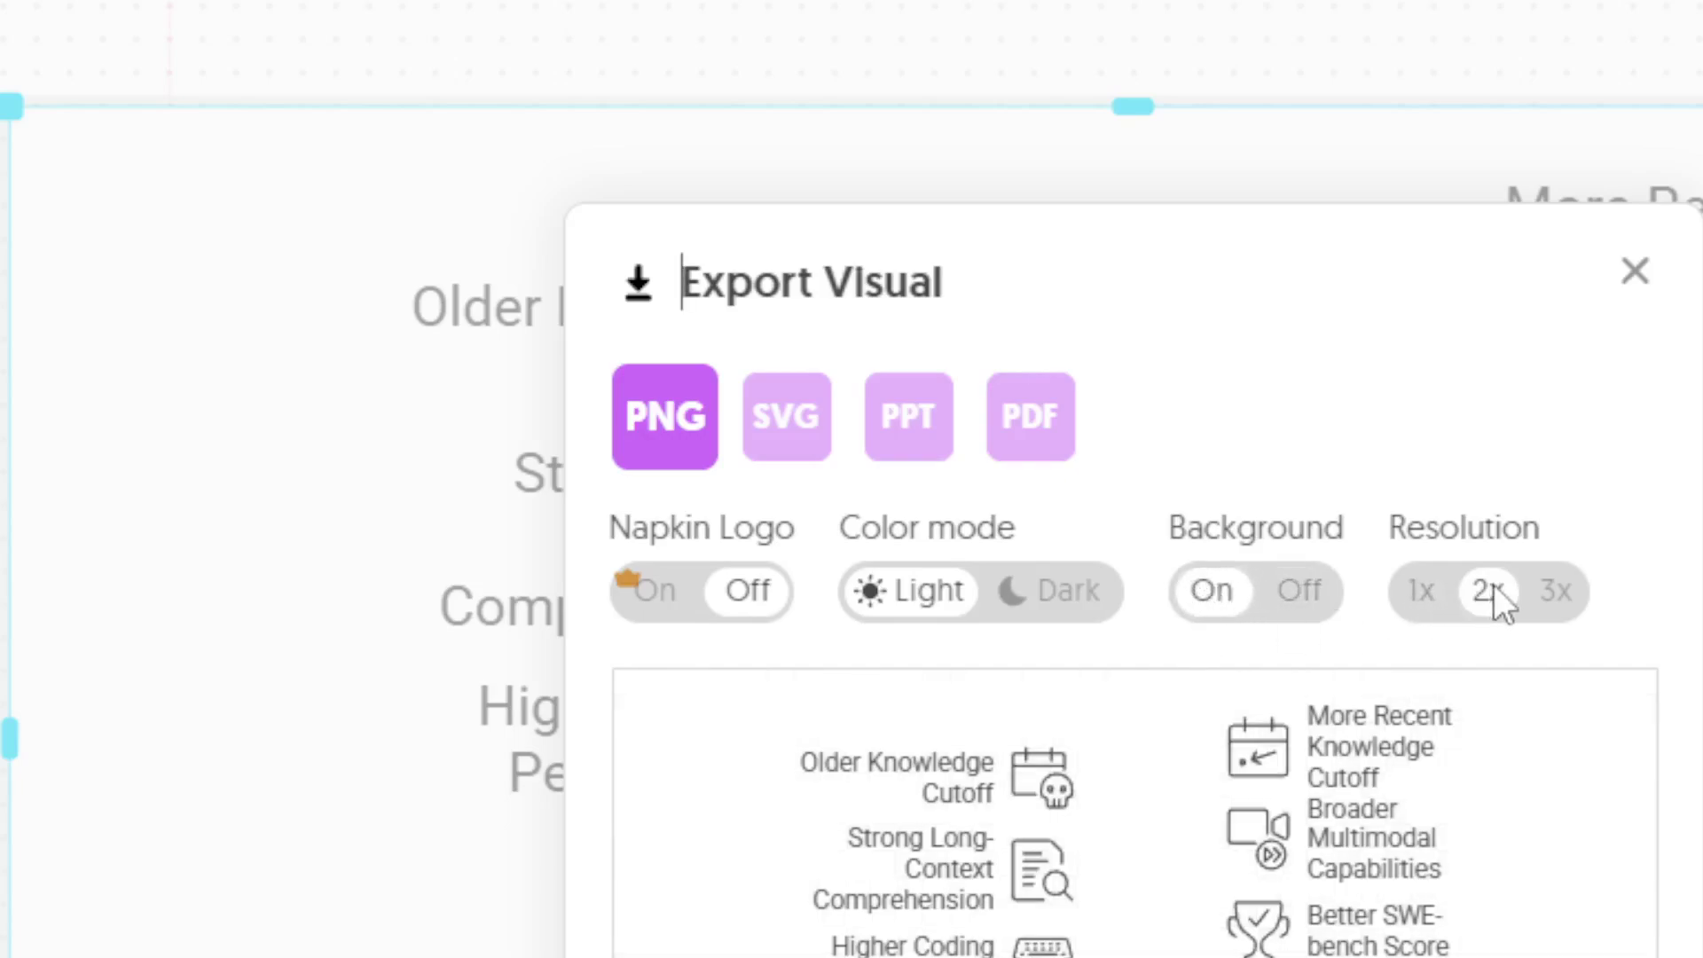
Set the export resolution to 2x, giving a 1622 × 912 image.
left_click(1555, 593)
left_click(1488, 603)
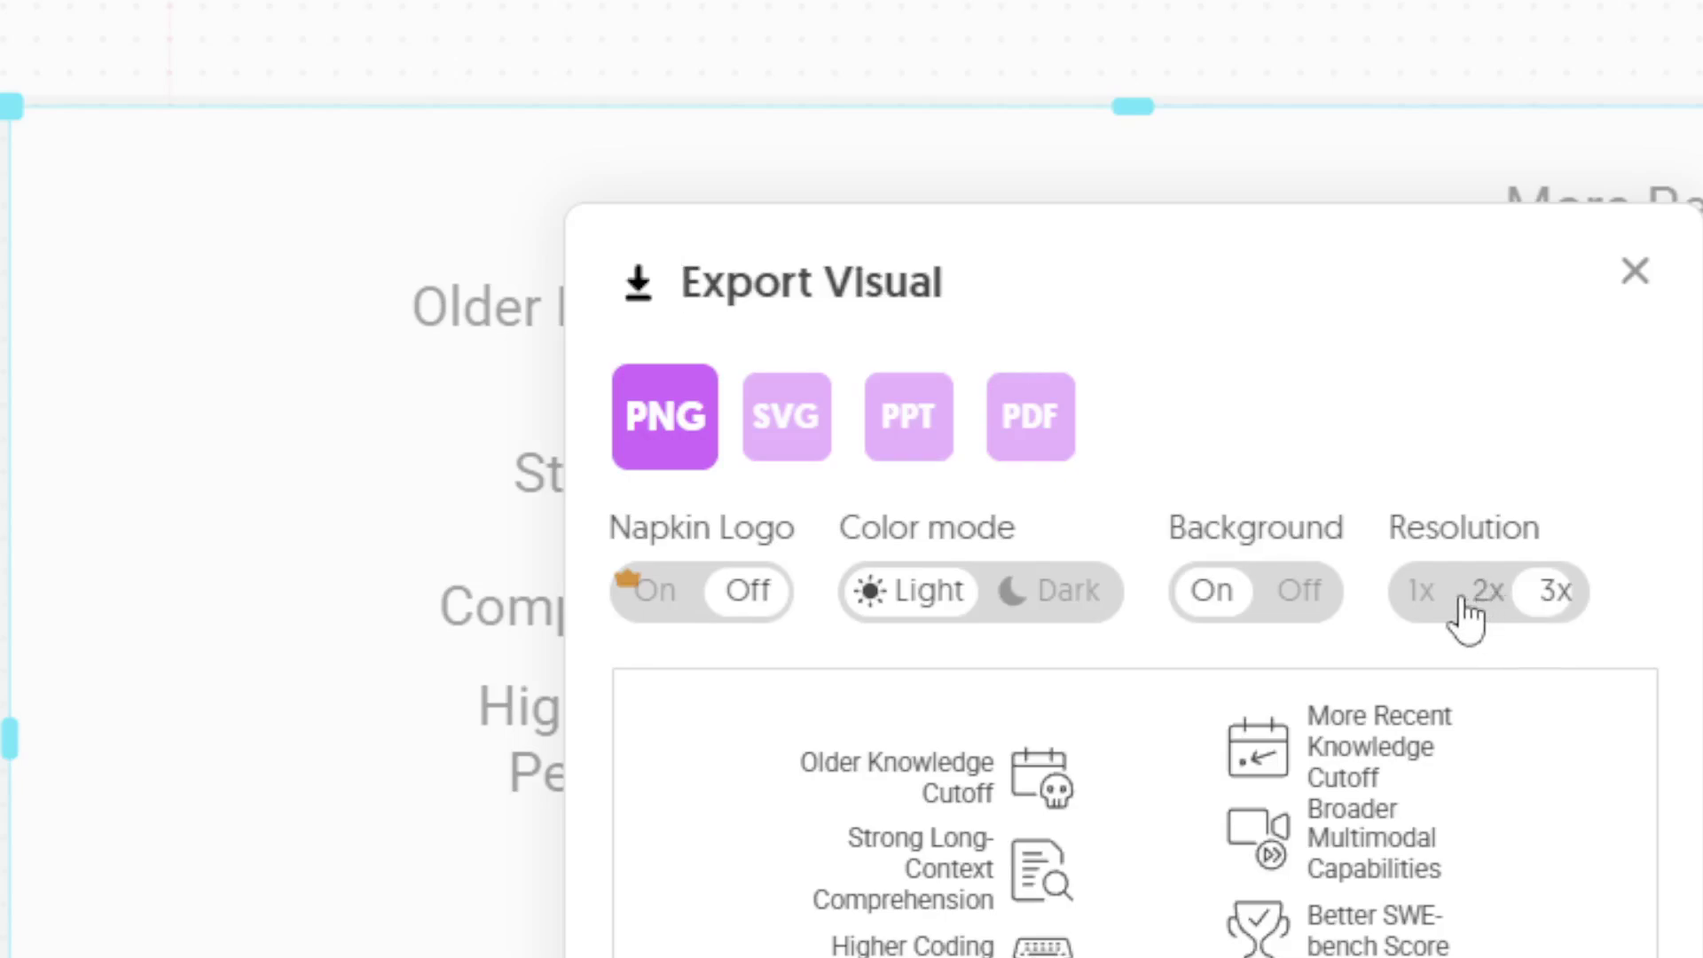
left_click(1420, 592)
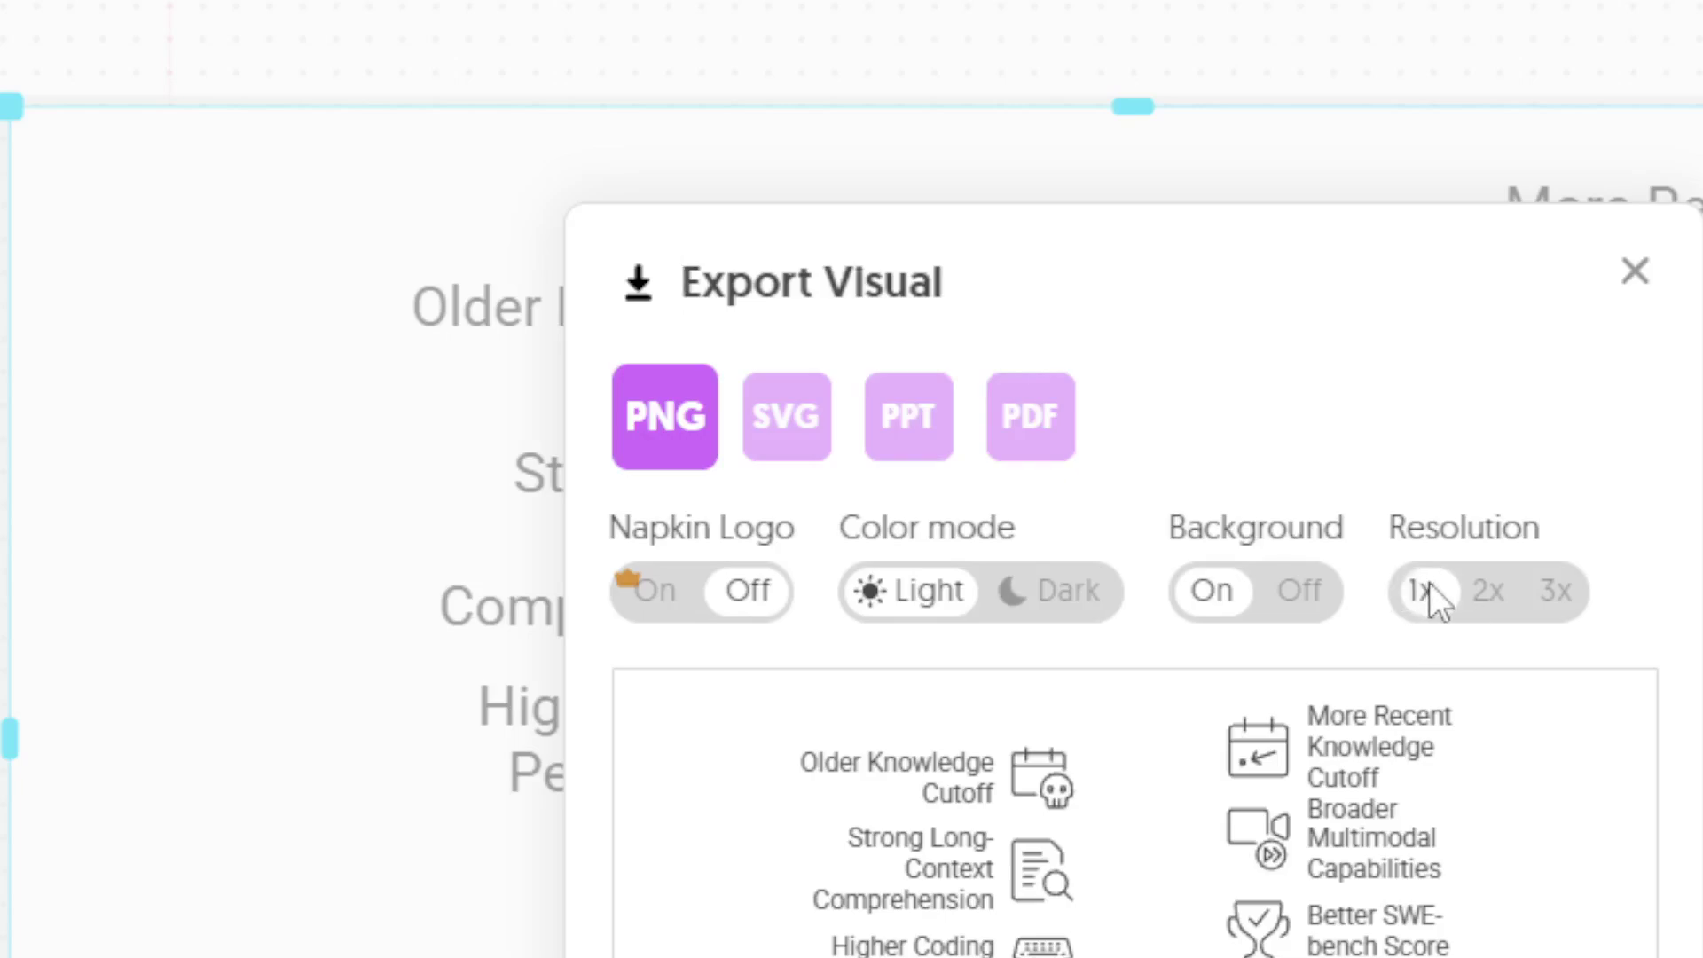
left_click(1492, 598)
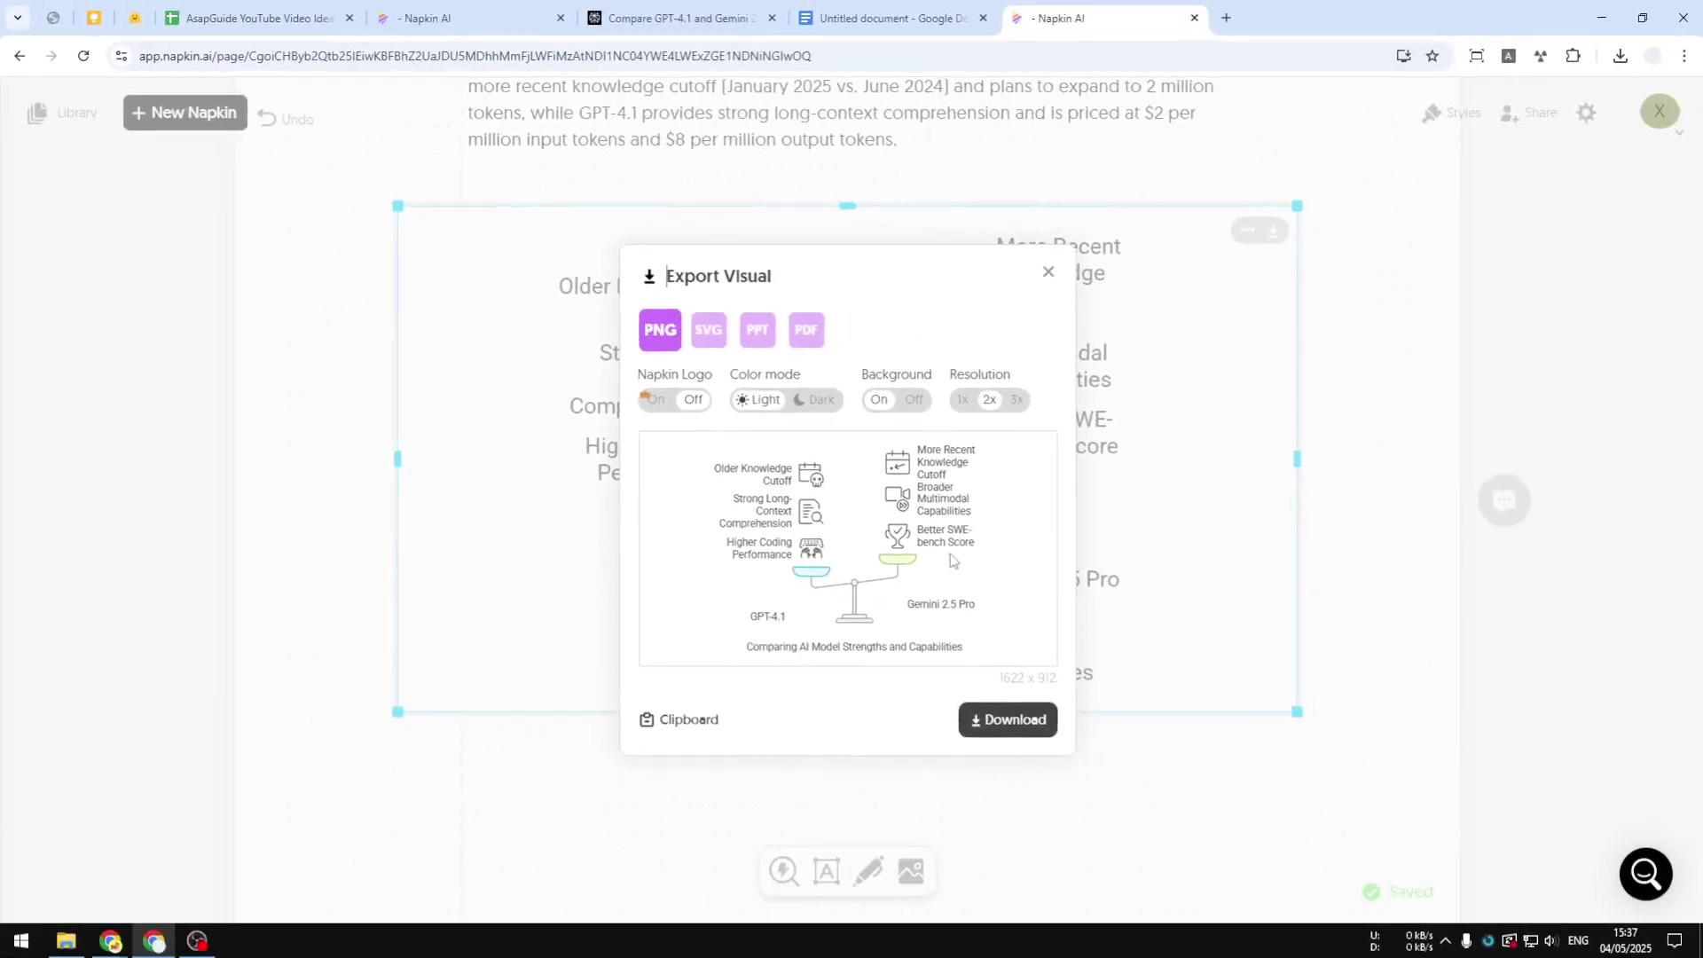
Download '_- visual selection.png', view it zoomed out in its own tab, then return to Napkin AI.
left_click(1009, 721)
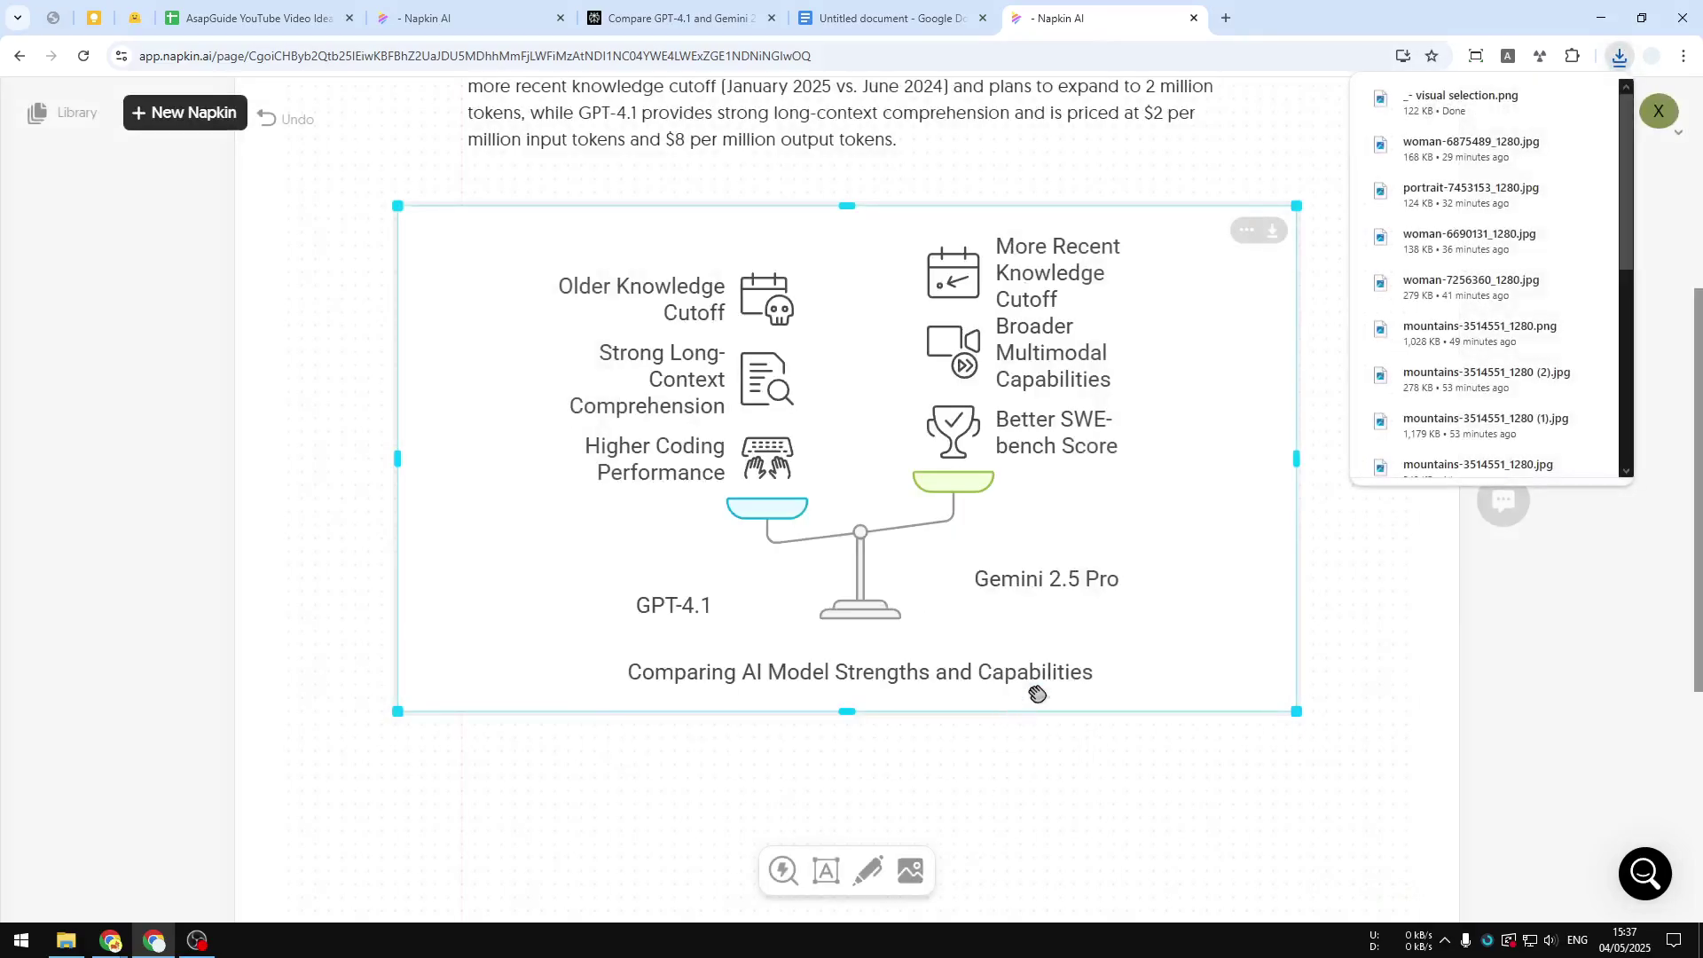
left_click(1455, 102)
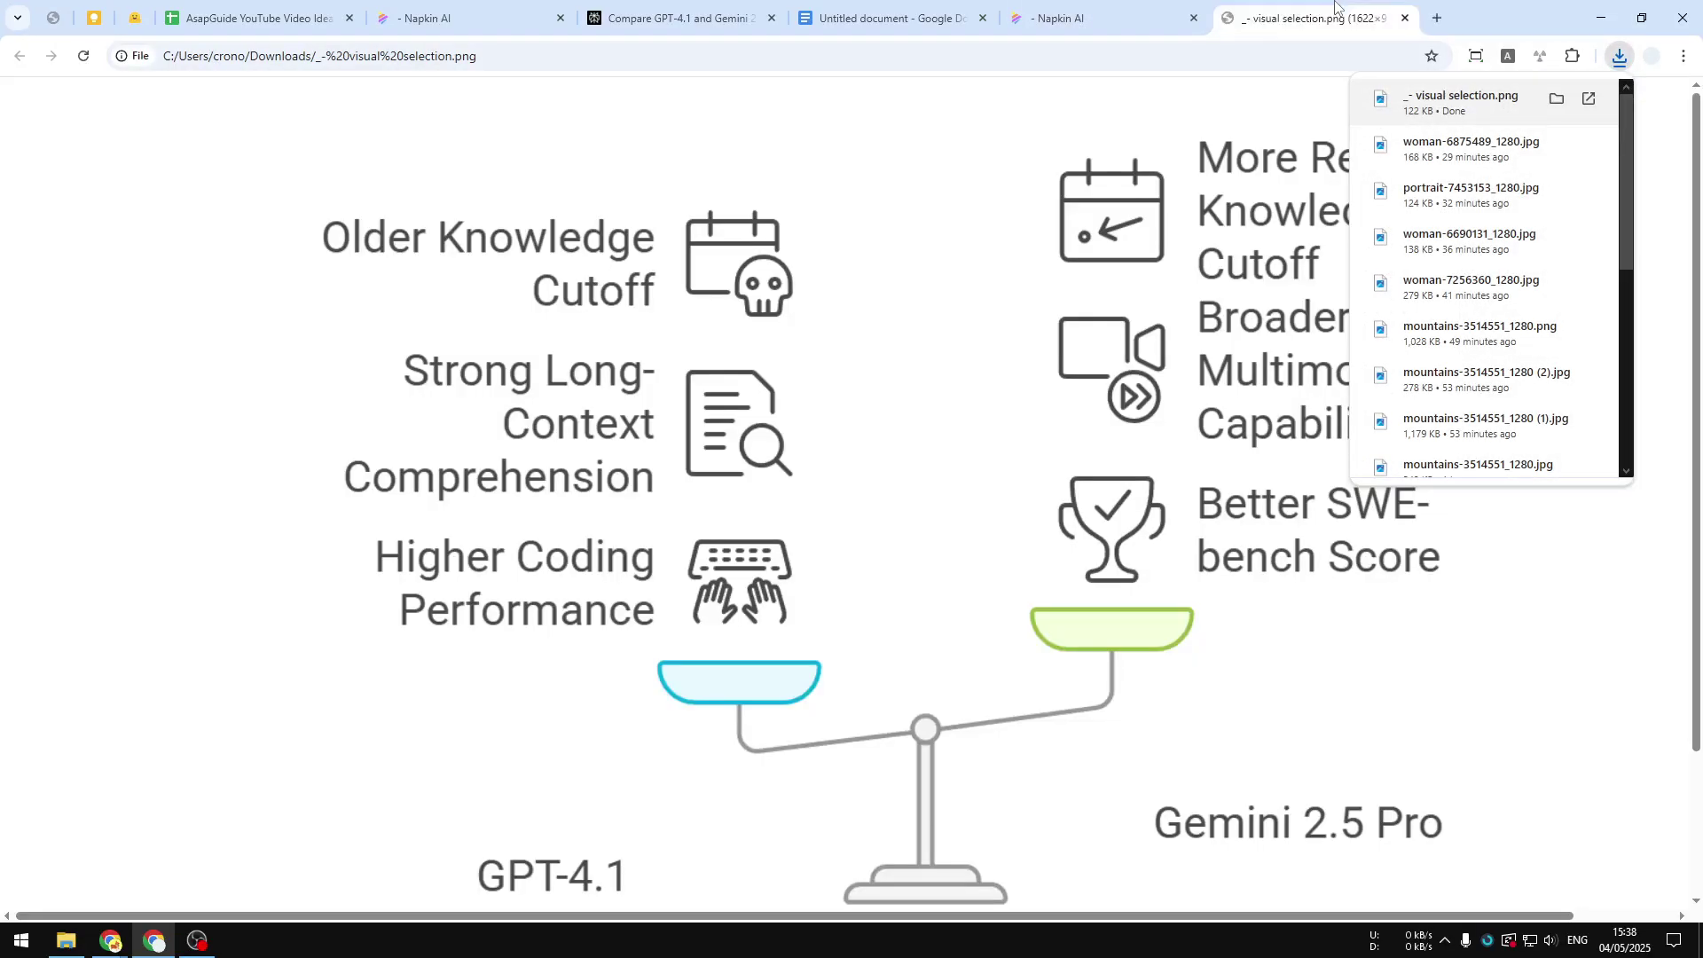
key("ctrl+minus")
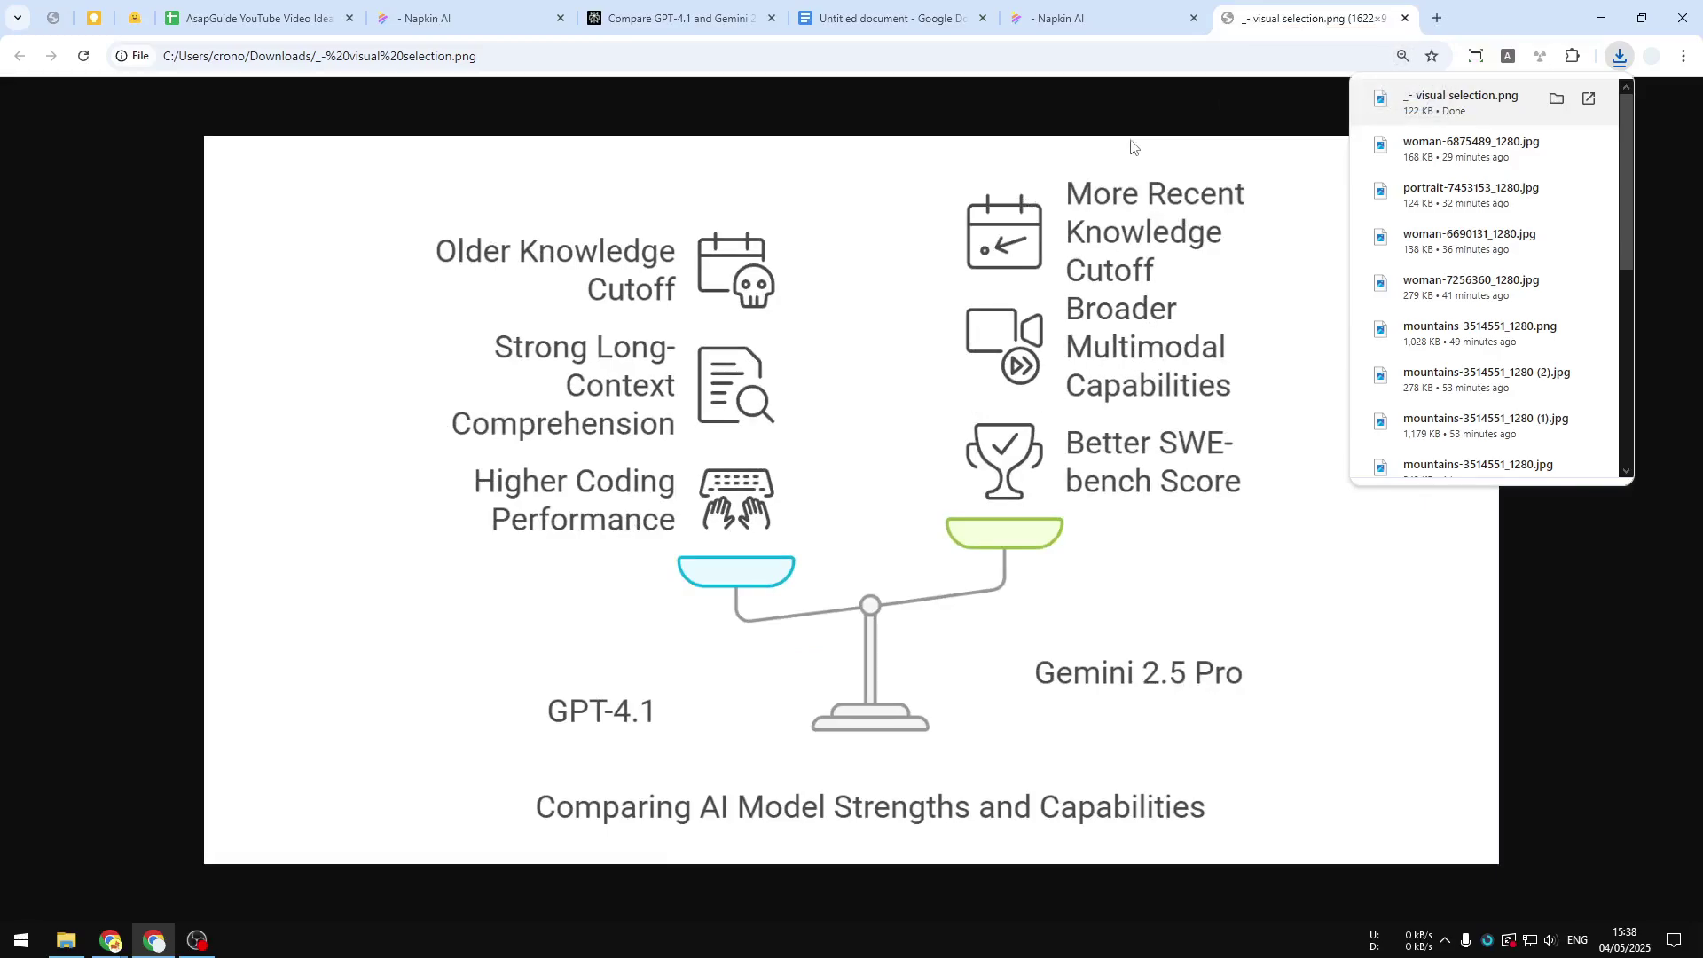
left_click(1084, 10)
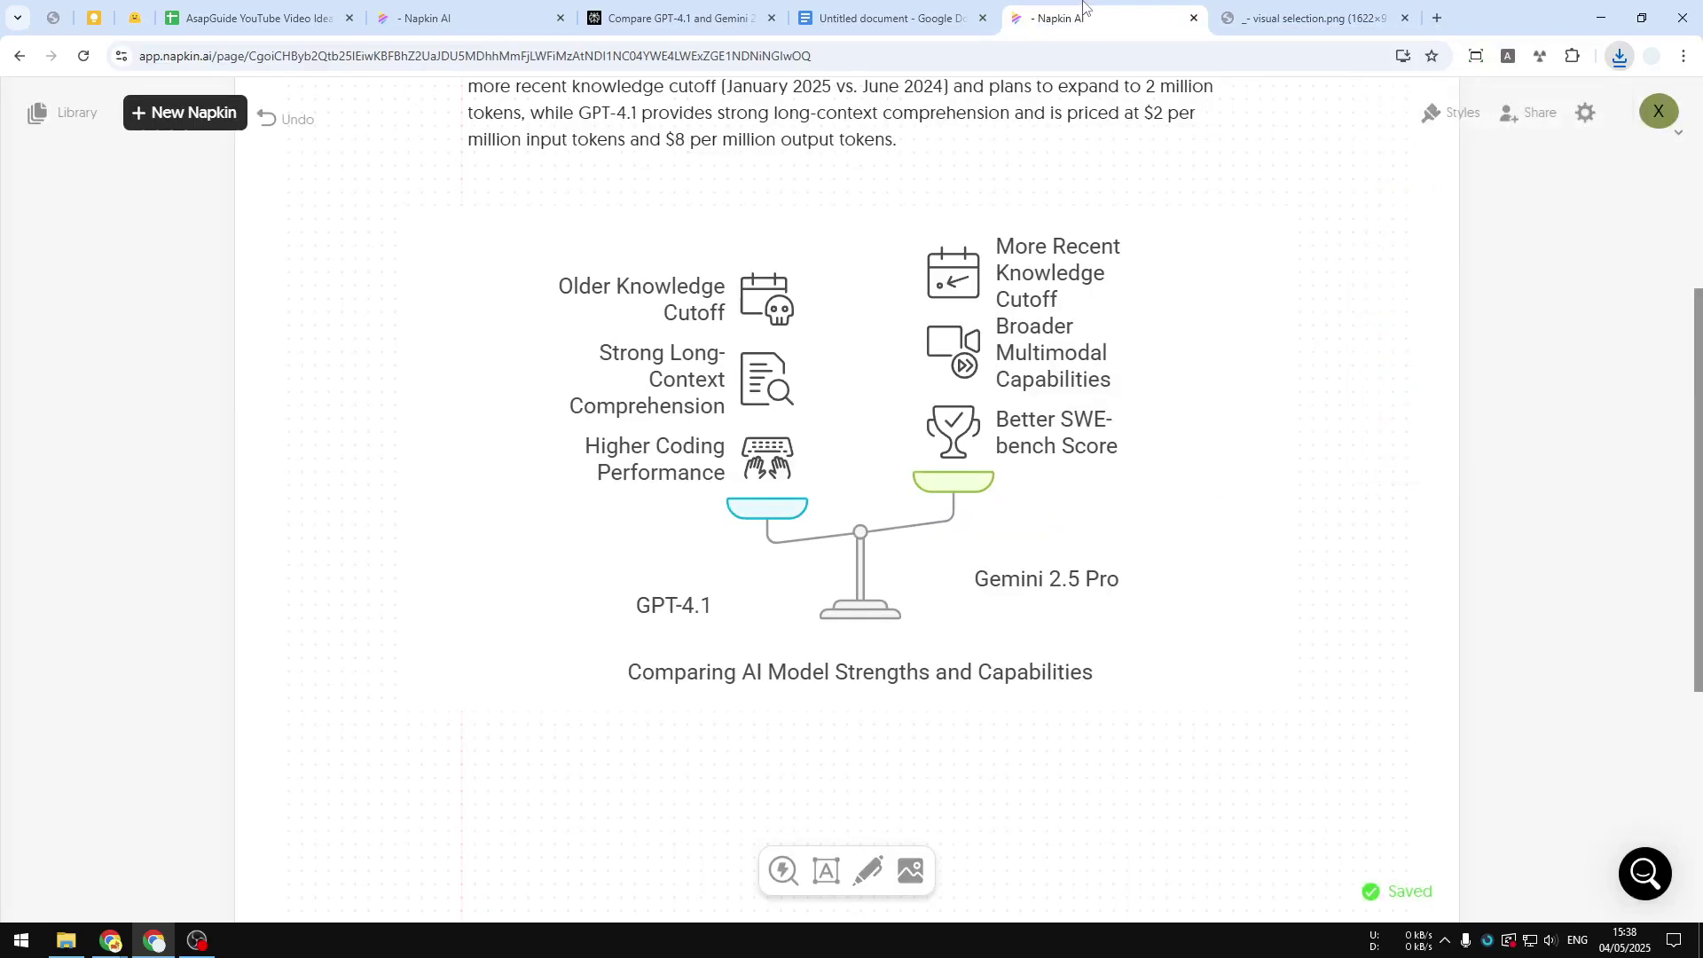
left_click(900, 4)
left_click(1379, 6)
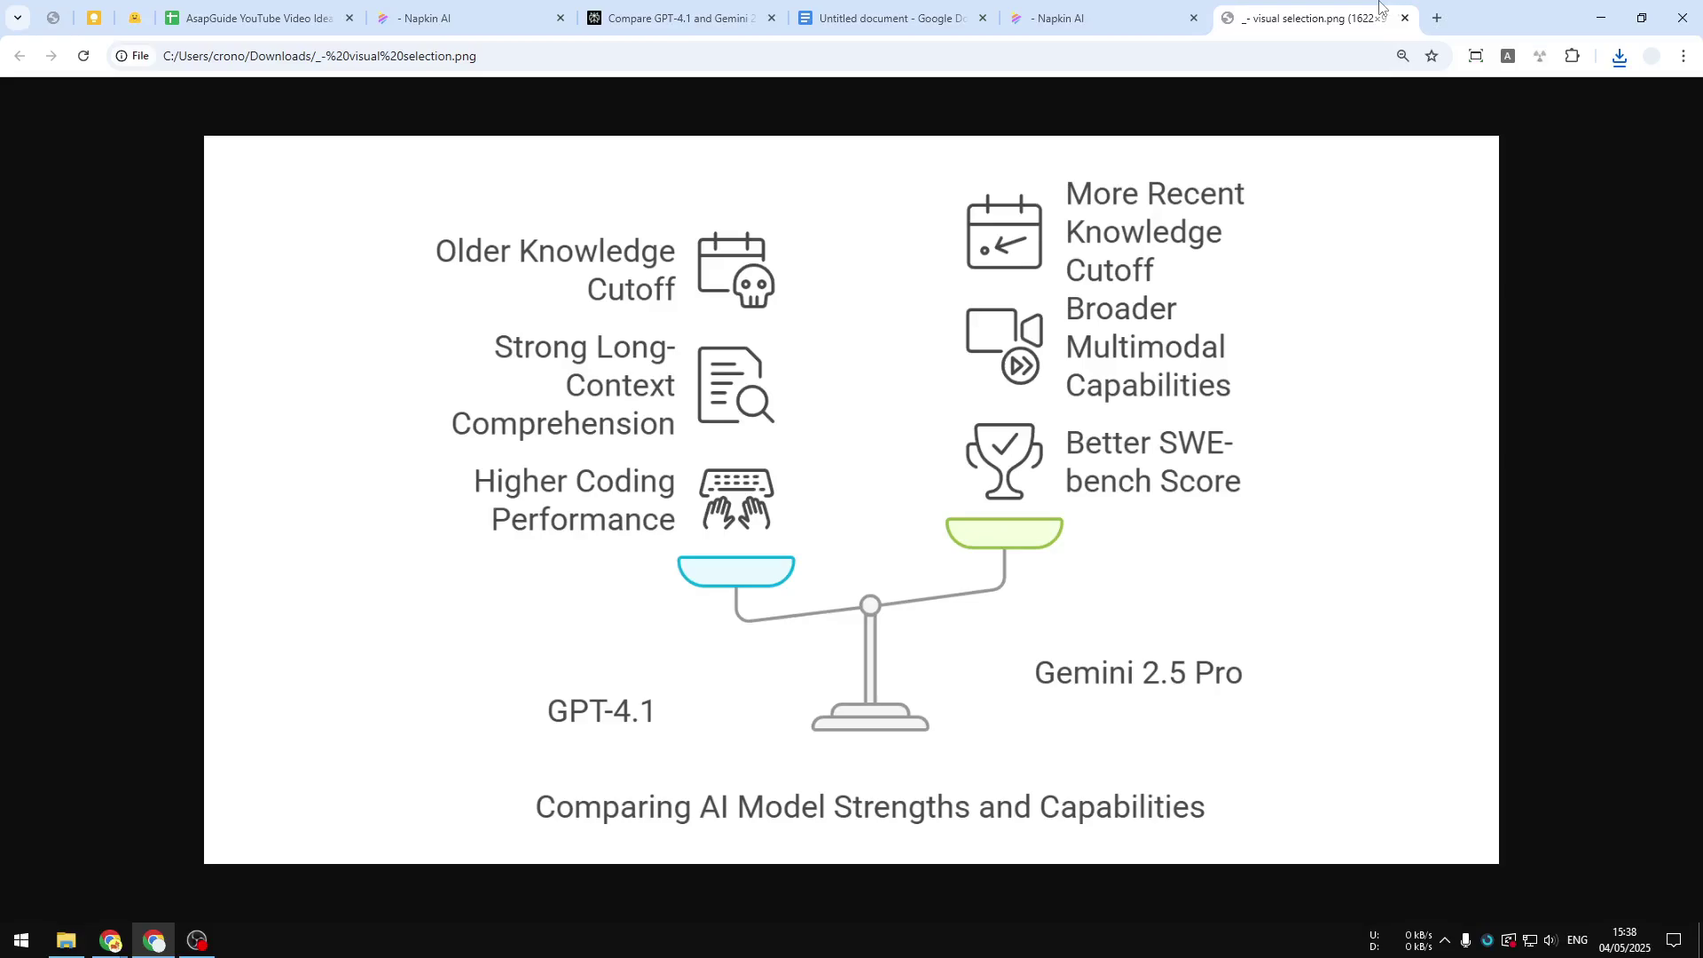
left_click(1144, 9)
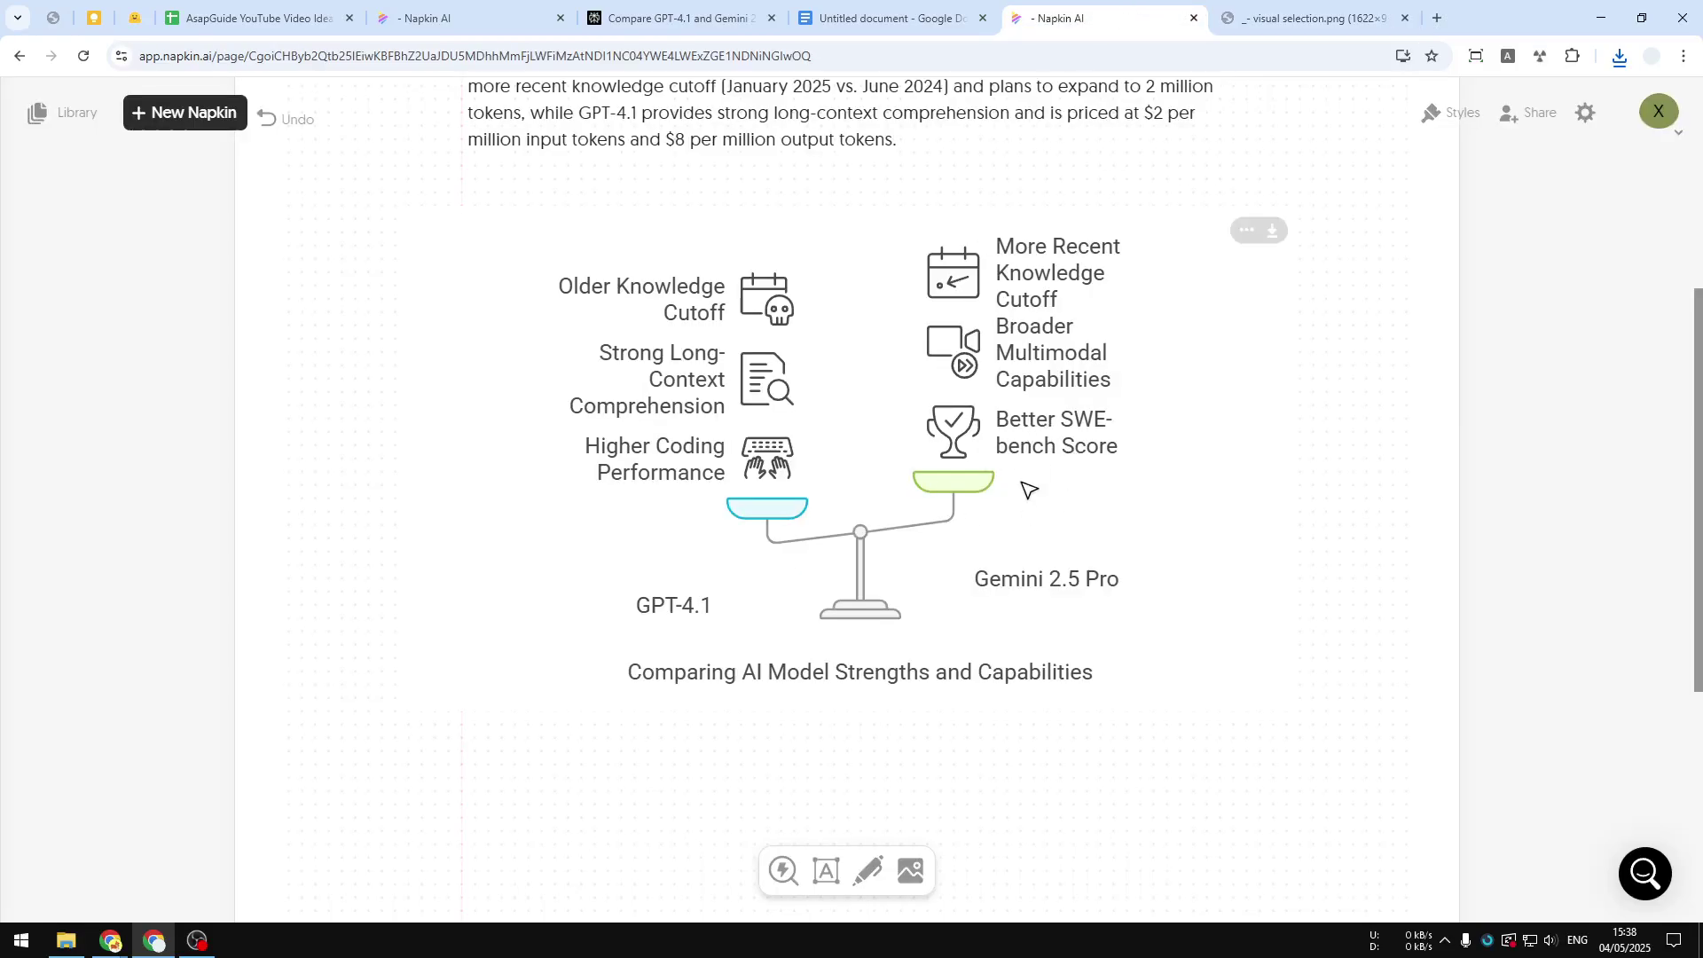
Copy the comparison visual from Export Visual and switch to the Untitled Google Docs document.
left_click(1273, 232)
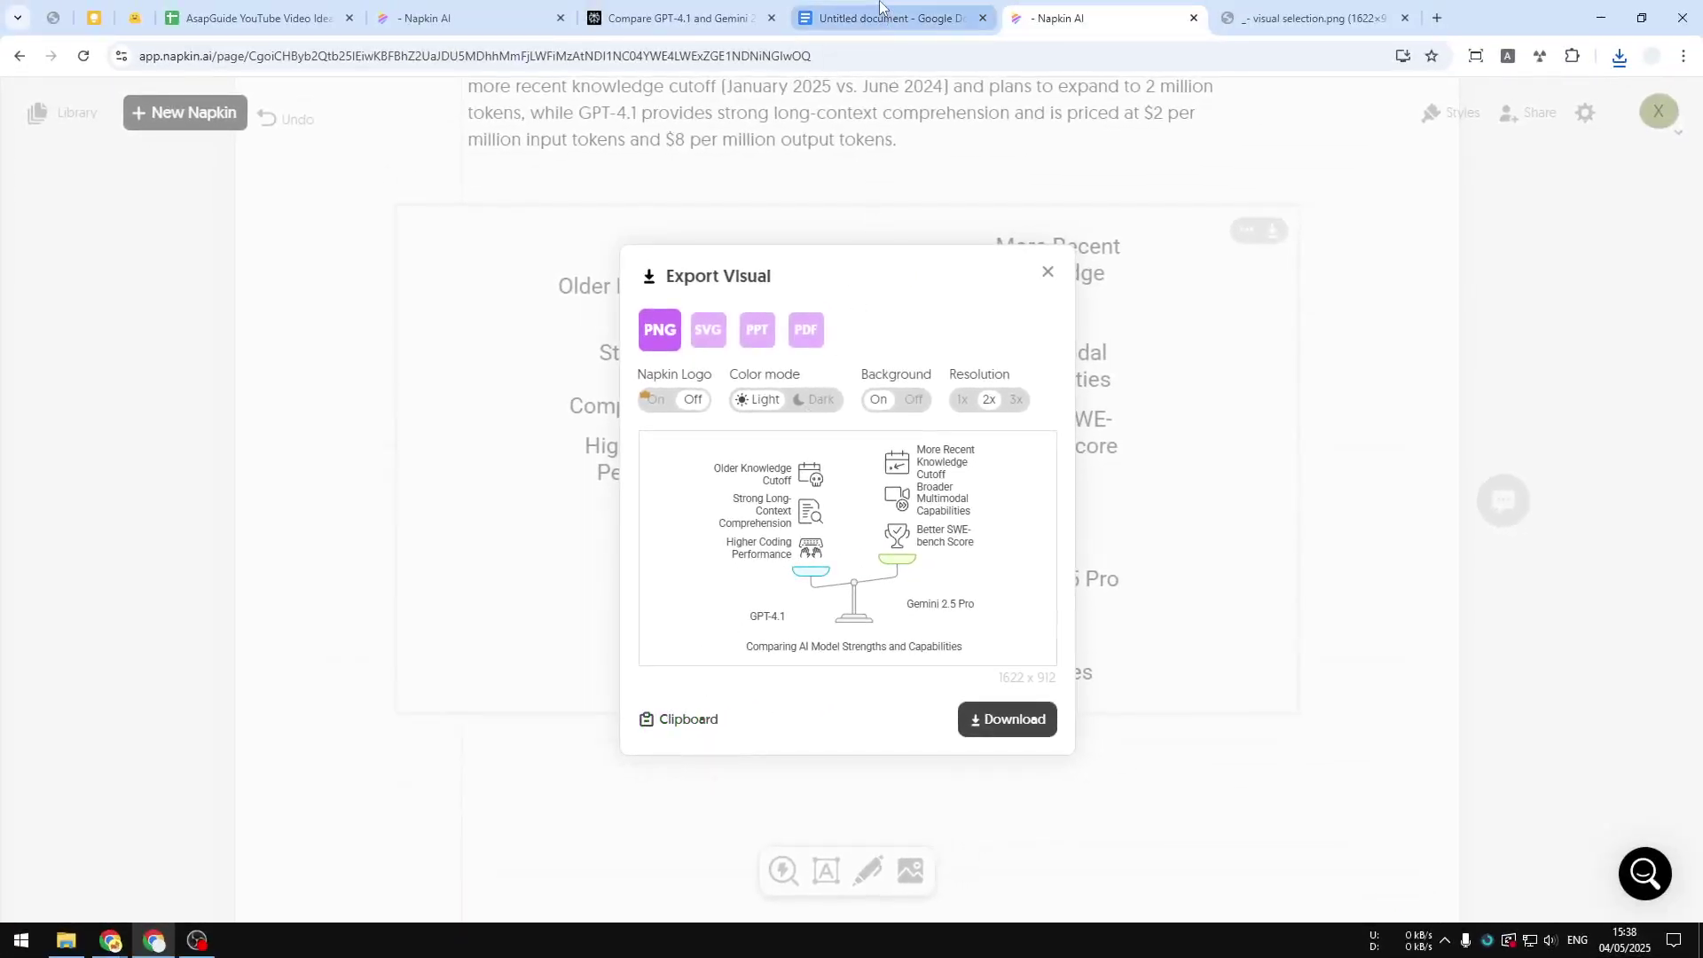
left_click(881, 9)
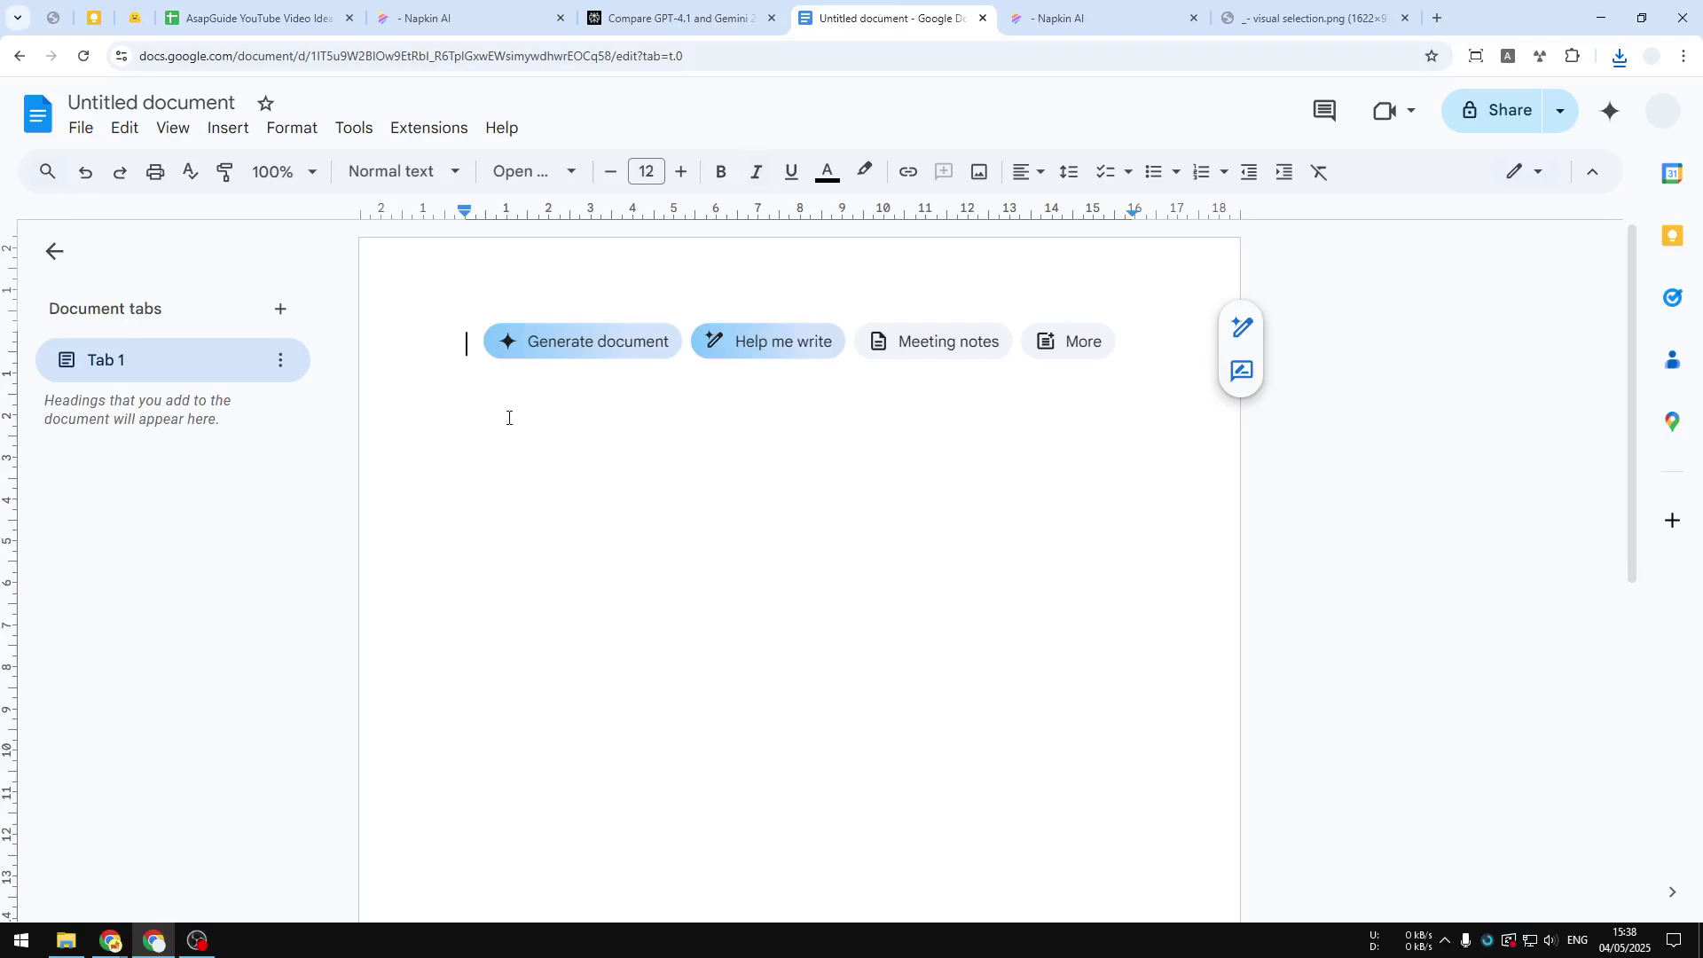
Paste the balance-scale comparison image into the Google Doc, select it, then go back to Napkin AI.
right_click(502, 381)
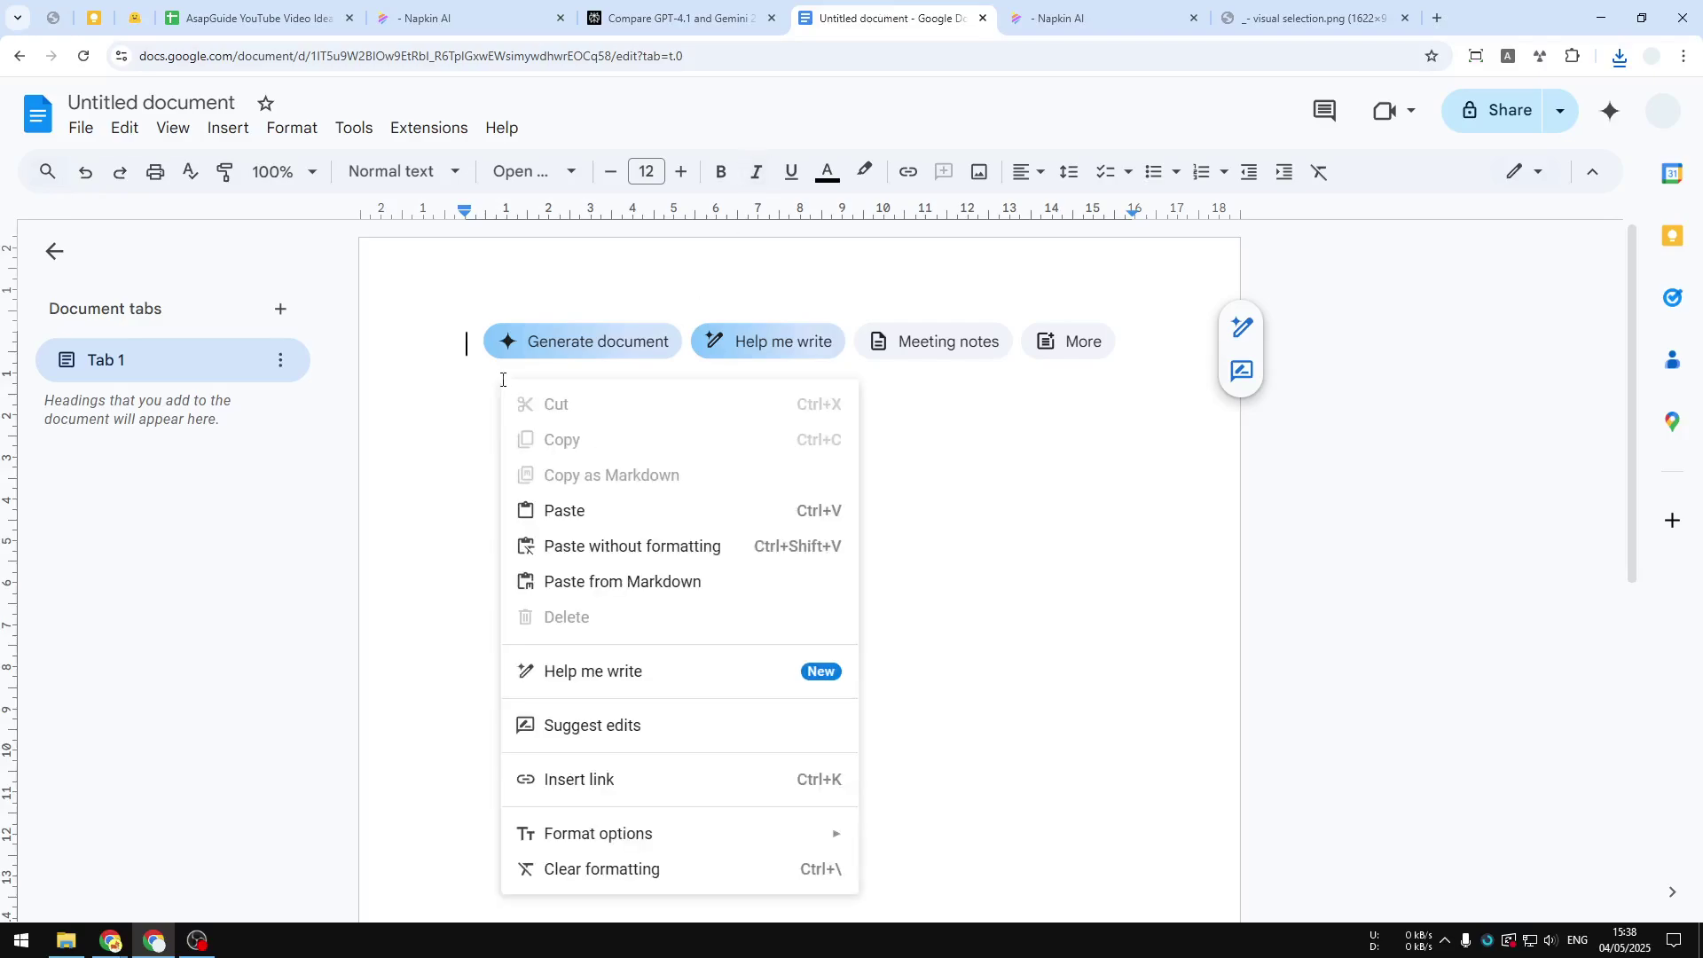
left_click(564, 509)
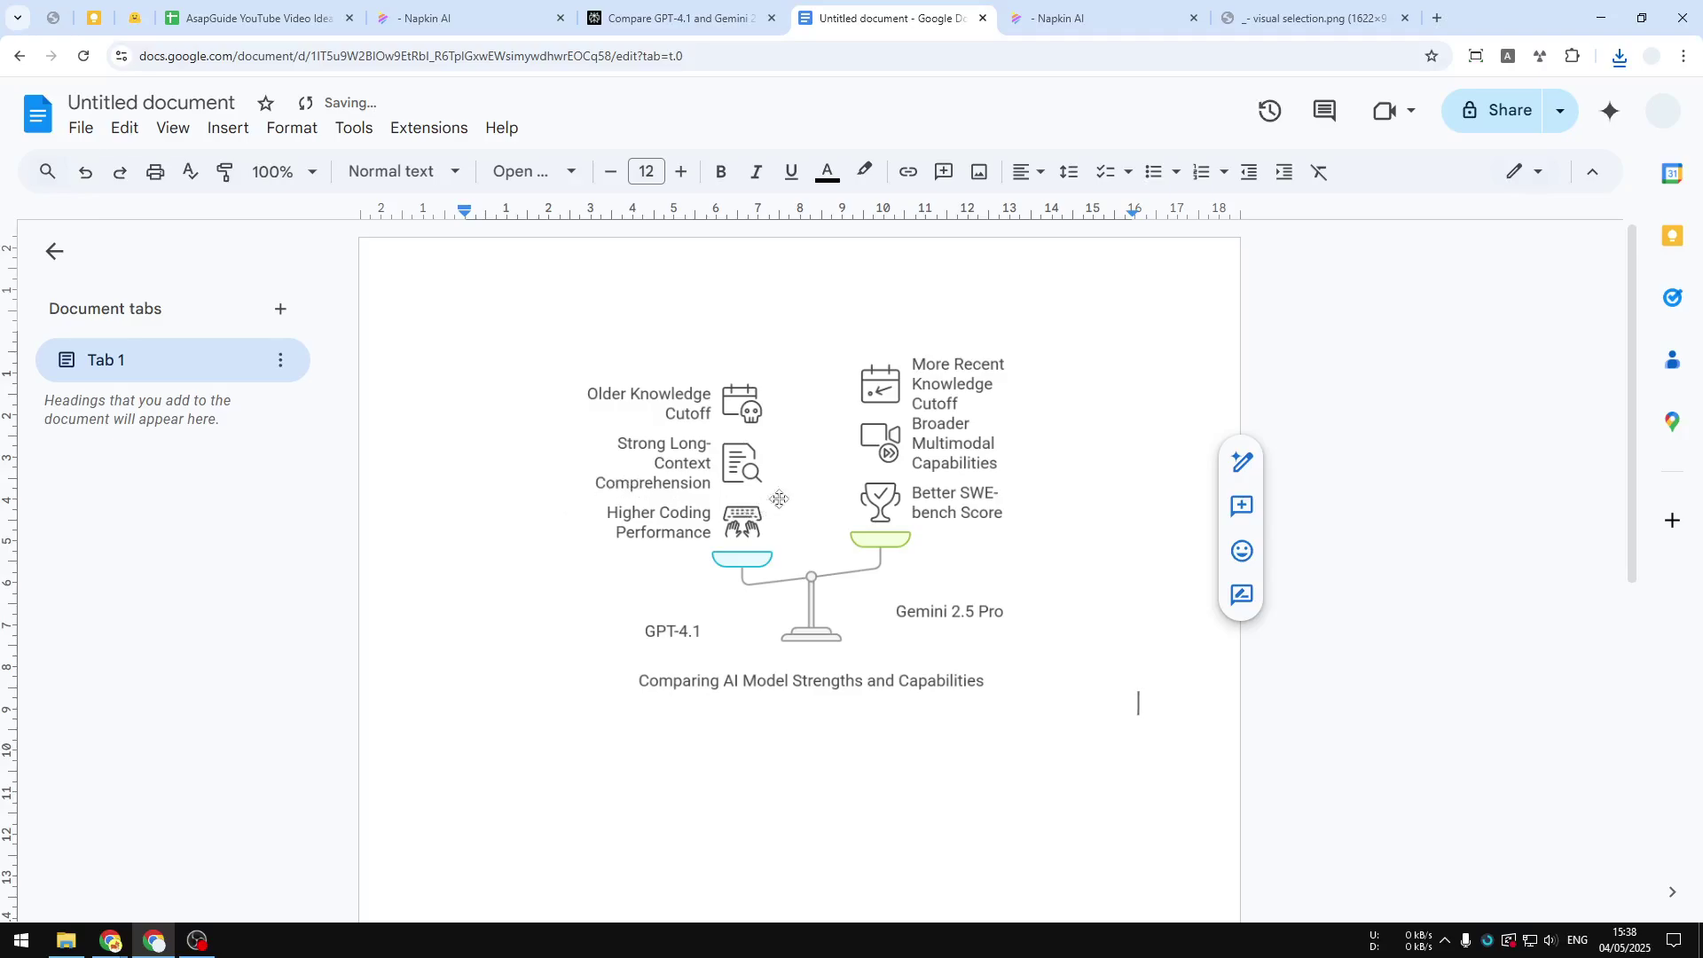
left_click(800, 476)
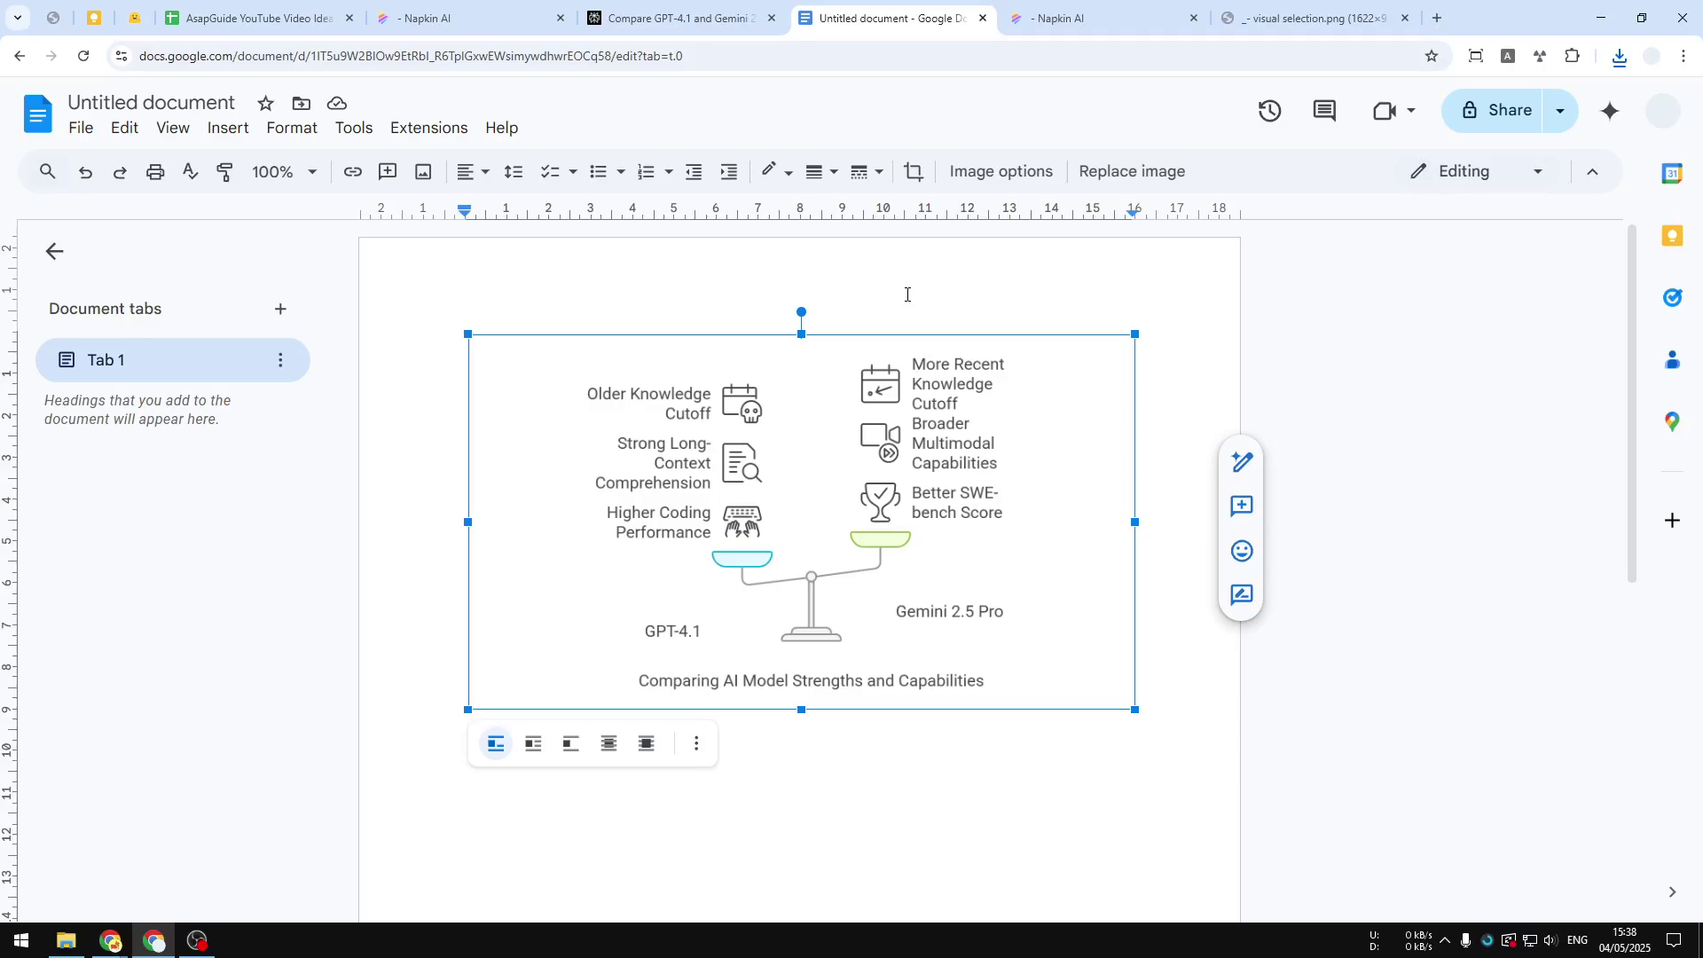
left_click(1093, 7)
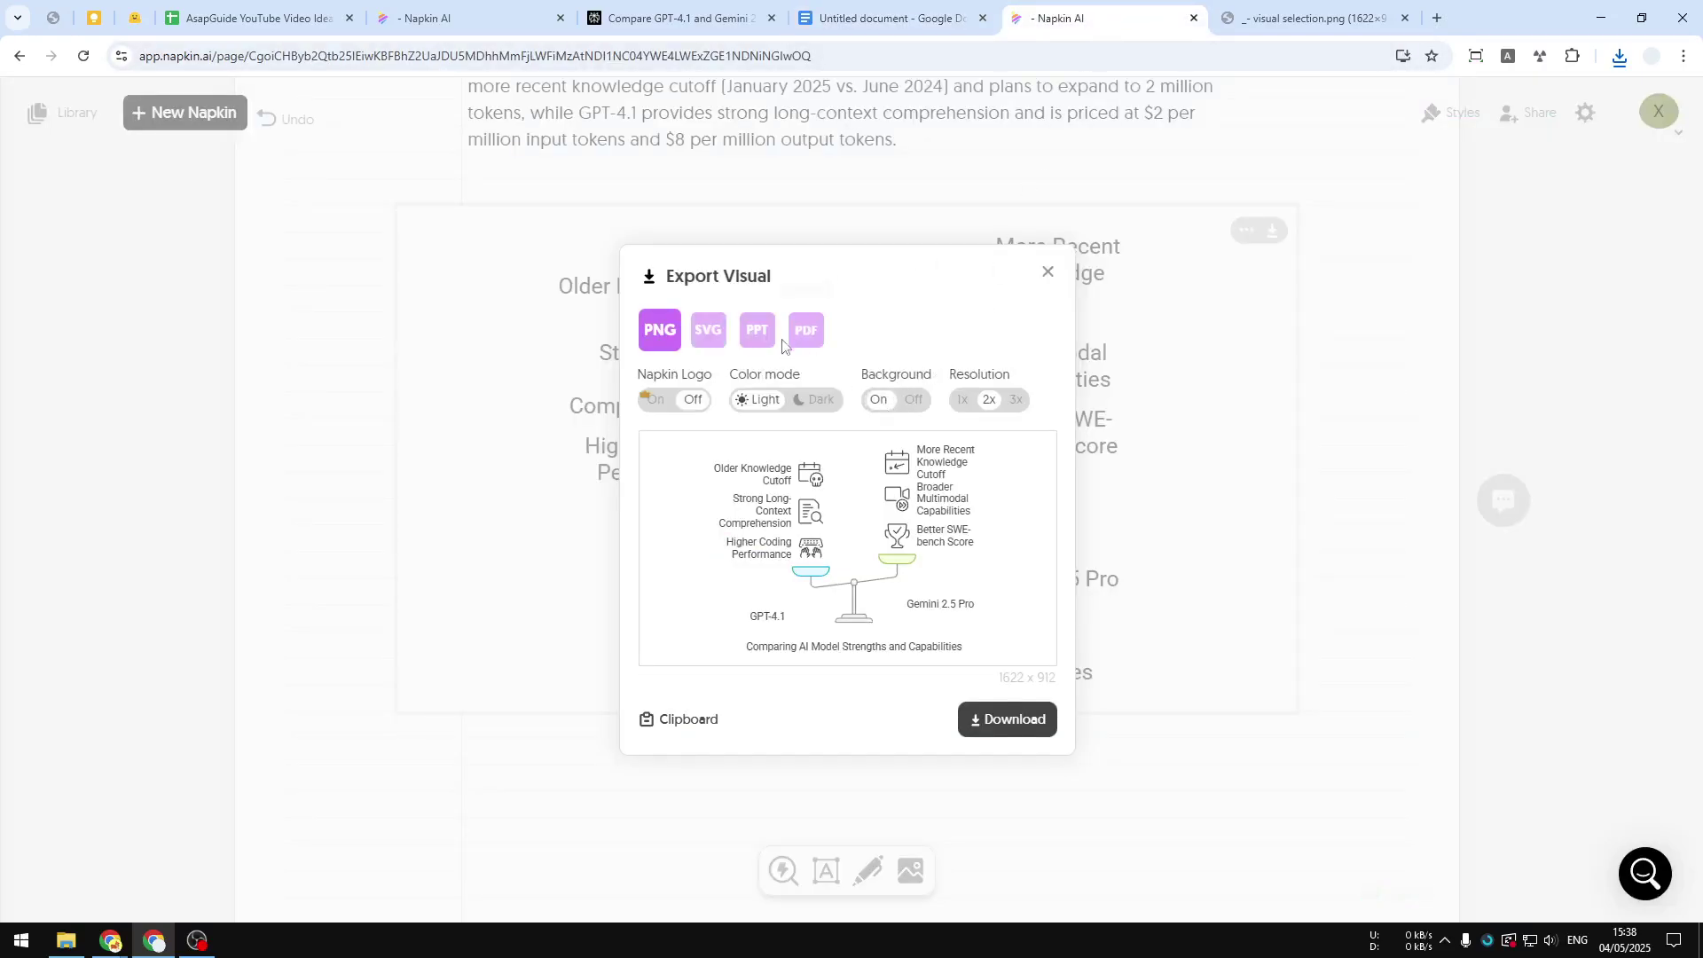
Switch from the Perplexity tab back to the Napkin AI page with Export Visual open.
left_click(683, 16)
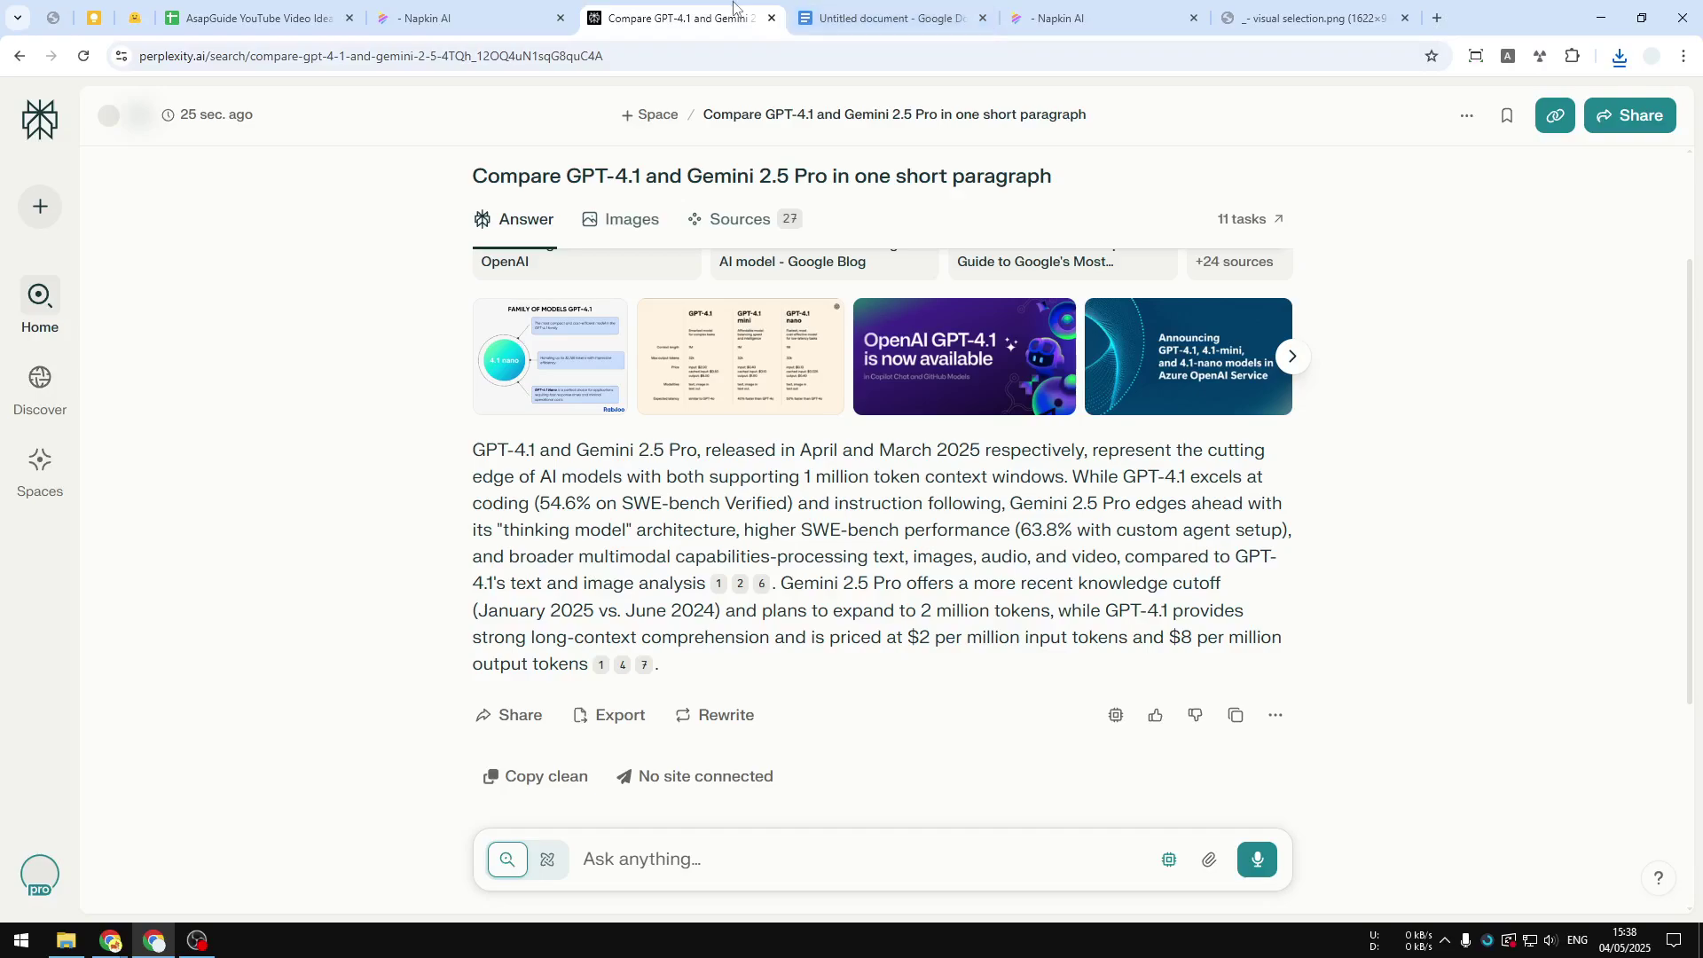
left_click(855, 7)
left_click(1060, 16)
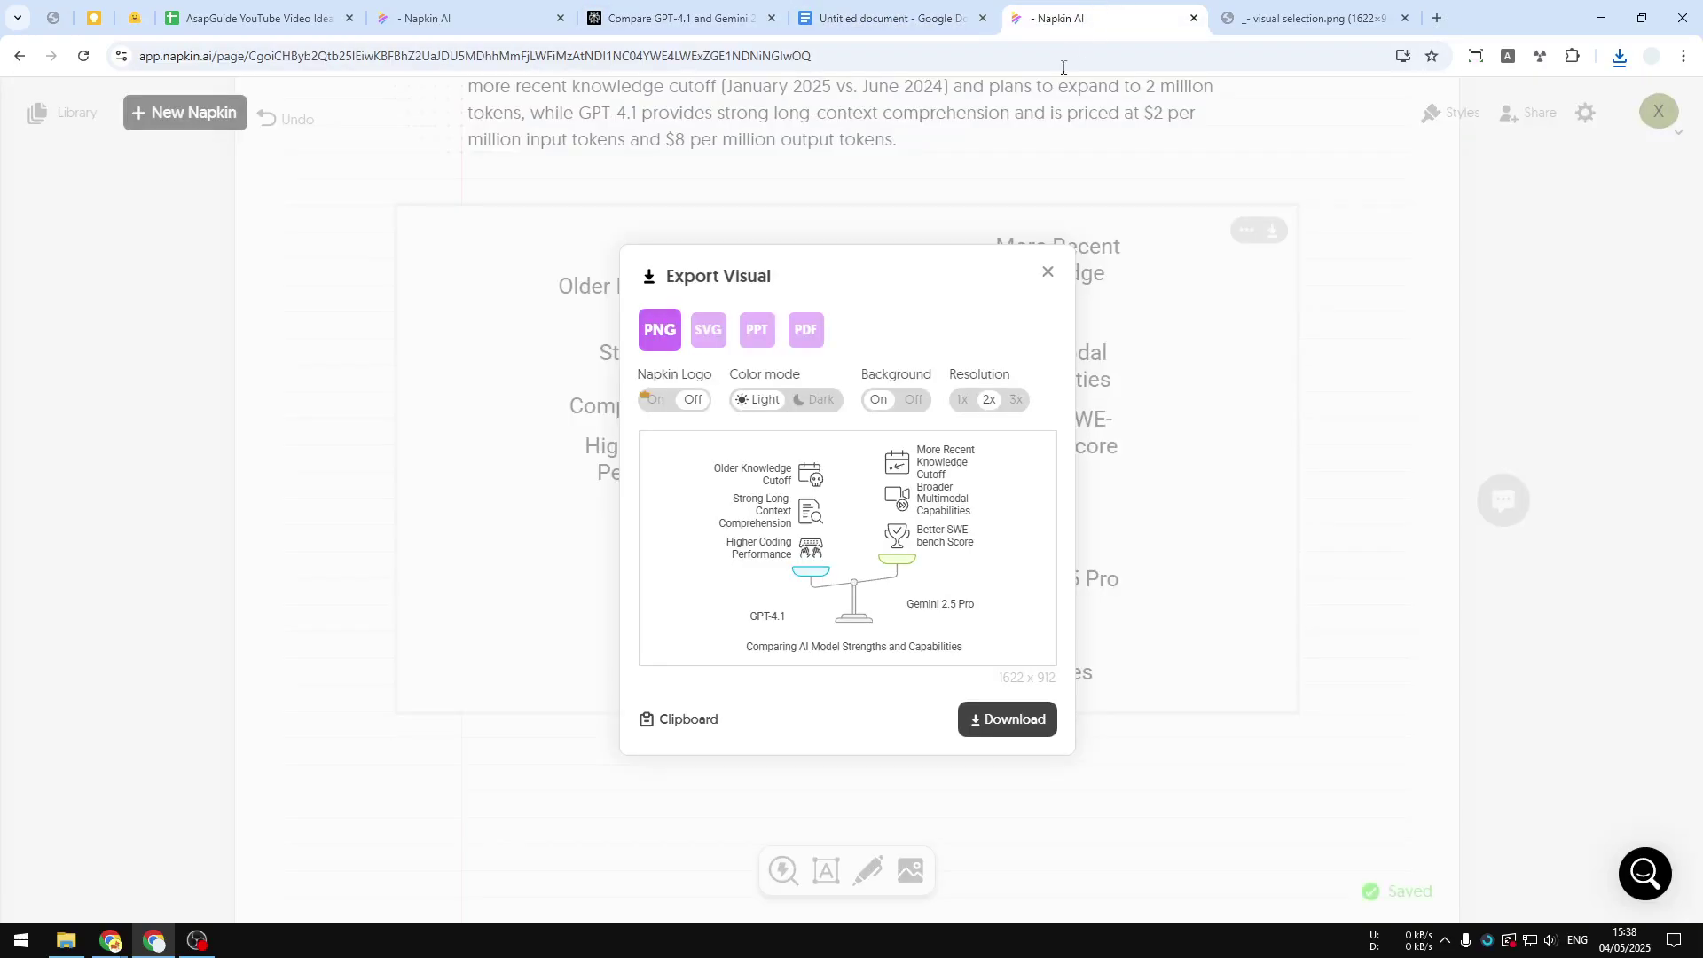